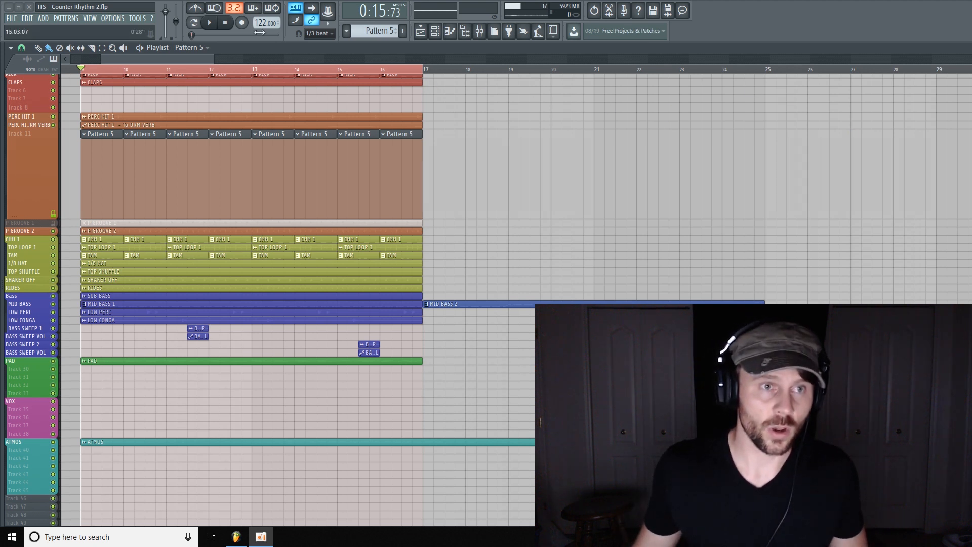
Listen to the current arrangement, audition the NOISE PERC sample and check its P GROOVE 1 mixer track.
key(space)
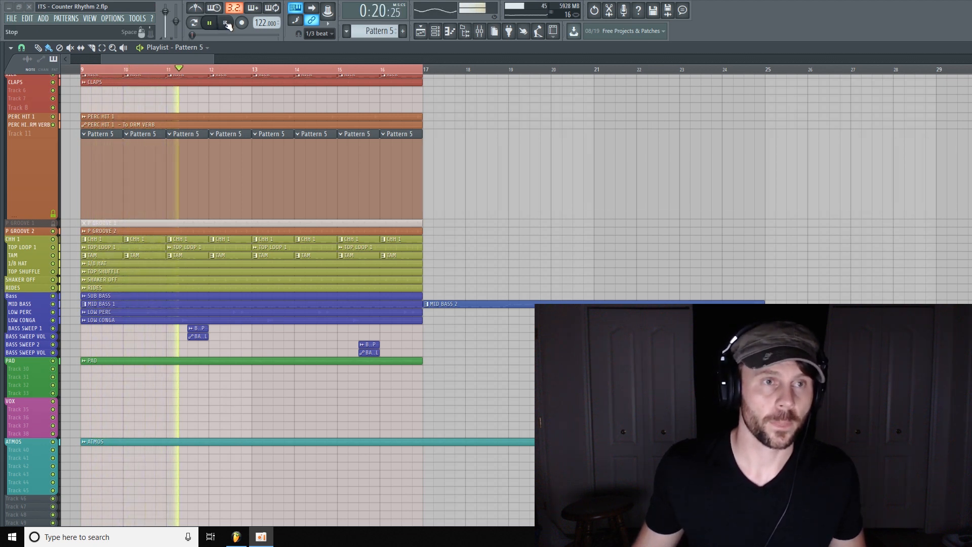
click(227, 24)
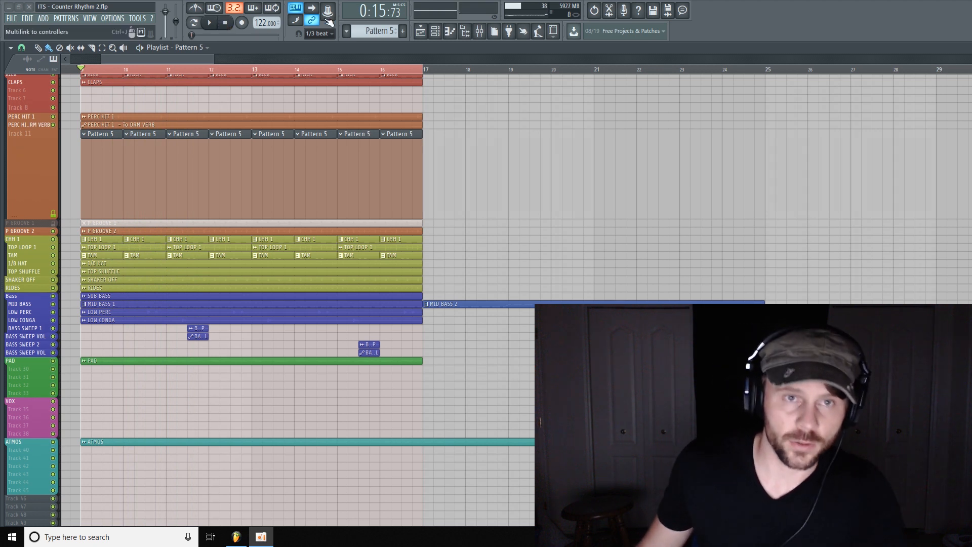
click(435, 31)
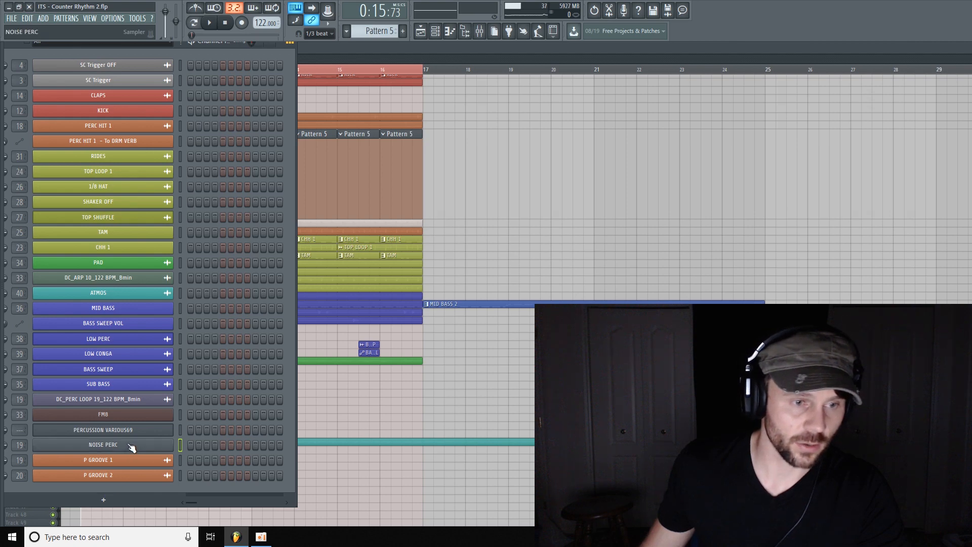
key(q)
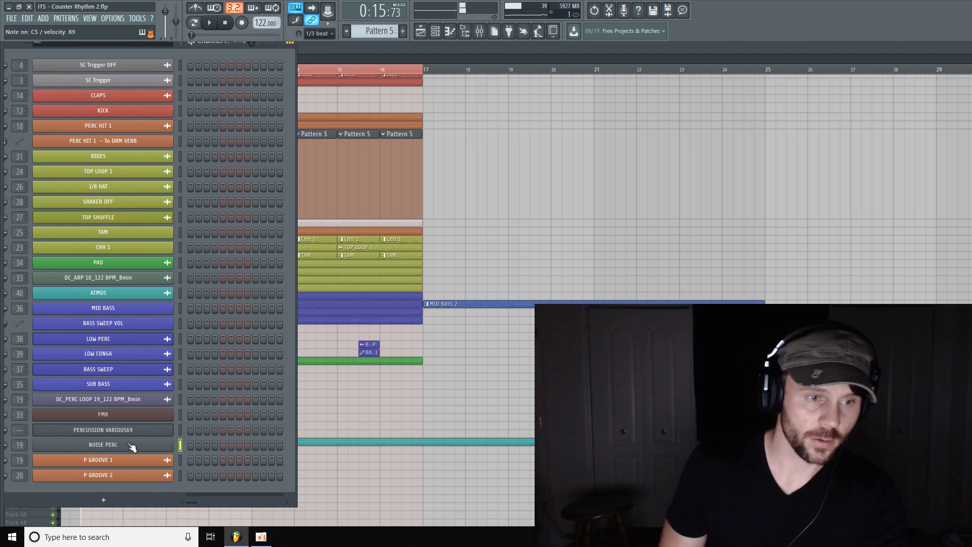
click(481, 32)
key(q)
key(q)
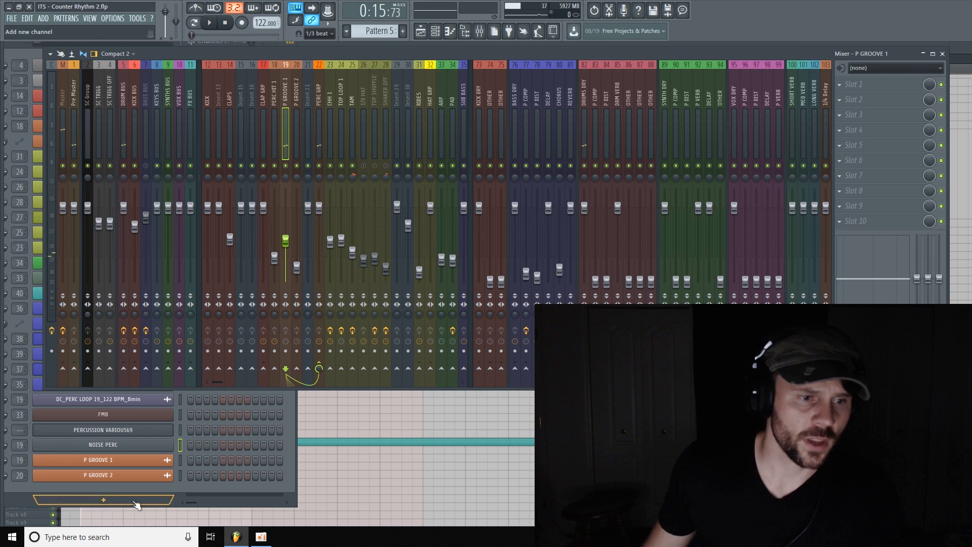
Open the NOISE PERC channel's piano roll and place C5 notes on the third and fourth sixteenths of the first beat.
click(151, 487)
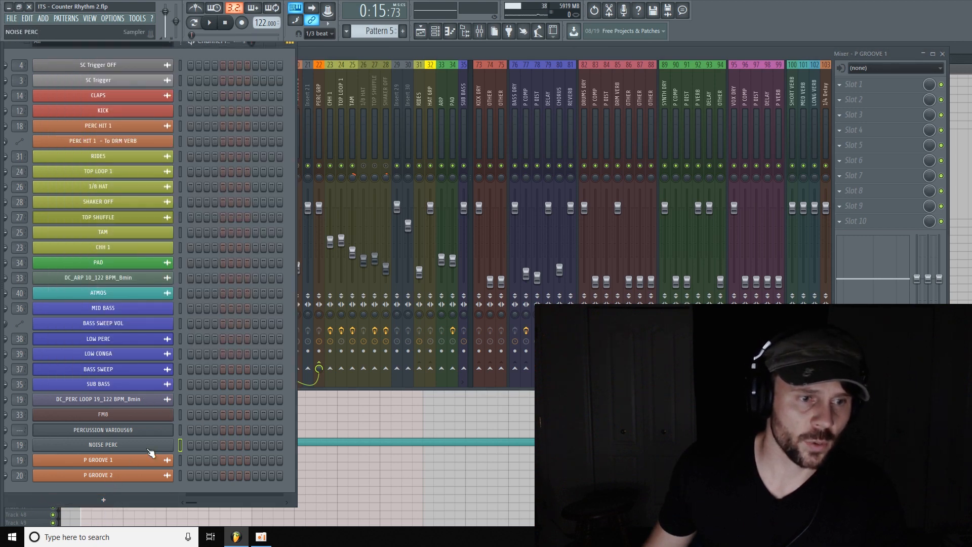
right_click(171, 445)
right_click(128, 449)
right_click(128, 450)
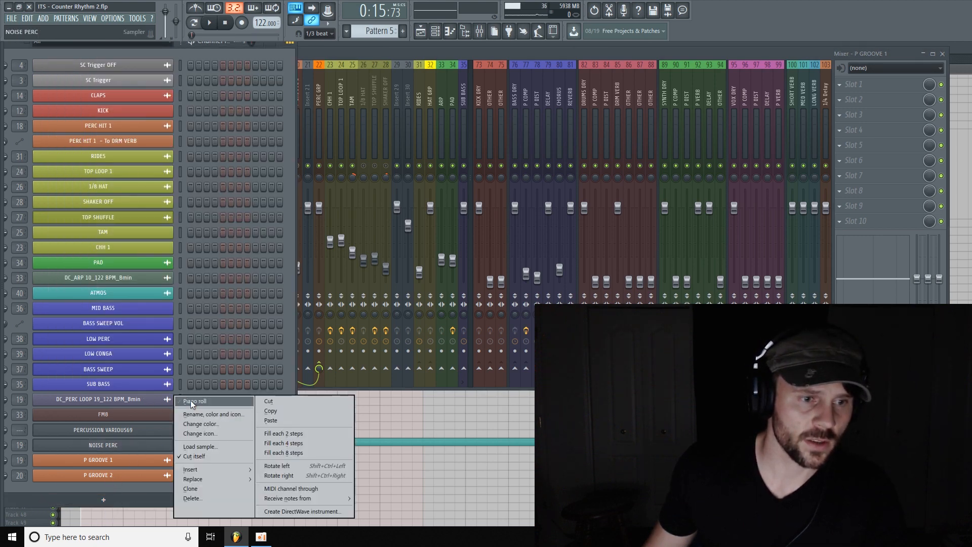
click(191, 400)
drag(151, 331, 118, 397)
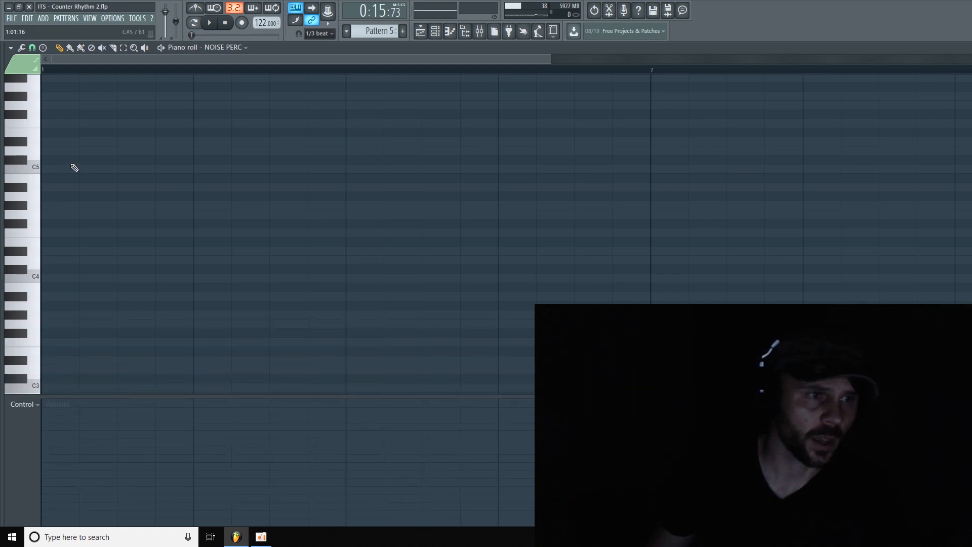
click(121, 169)
click(160, 169)
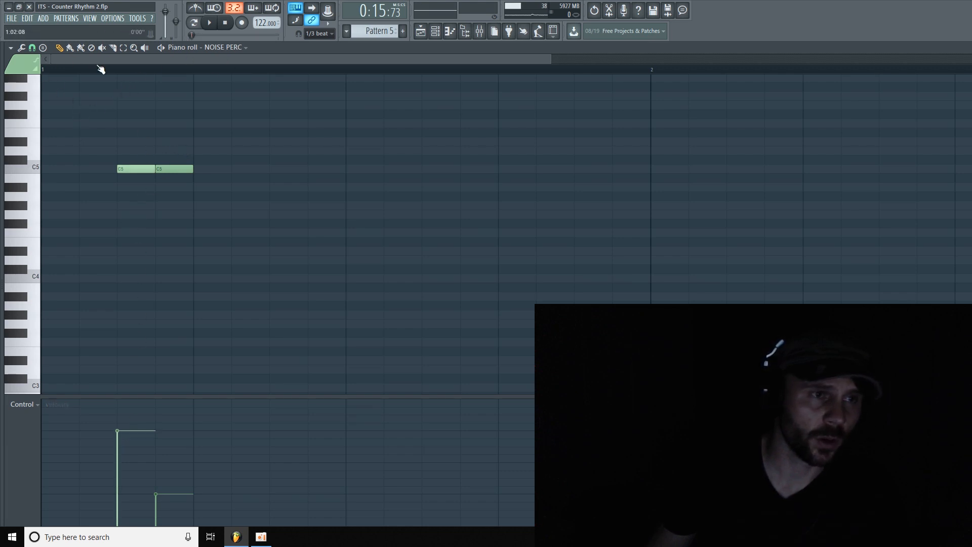
Select the first beat with its two notes and duplicate it three times to fill bar 1.
drag(44, 74, 172, 87)
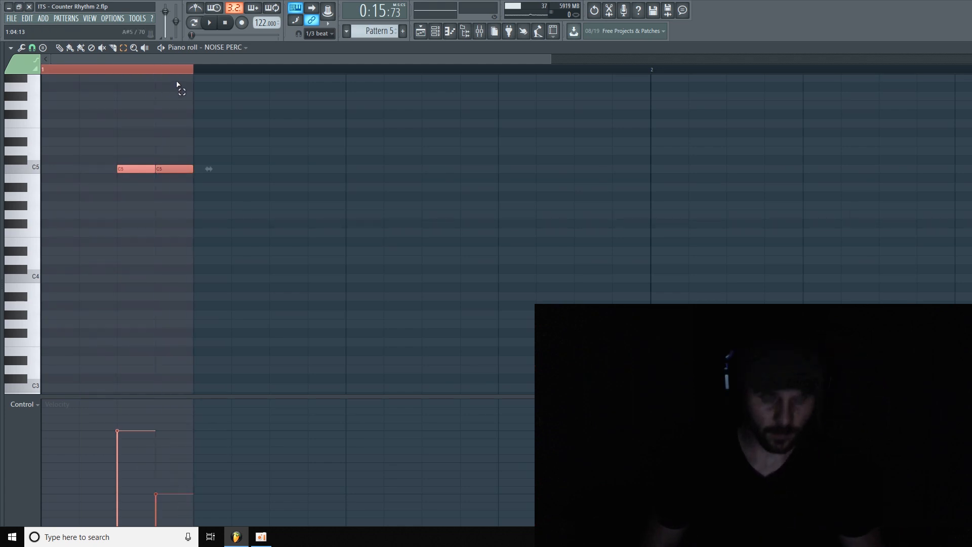
key(ctrl+b)
key(ctrl+b)
key(ctrl+b)
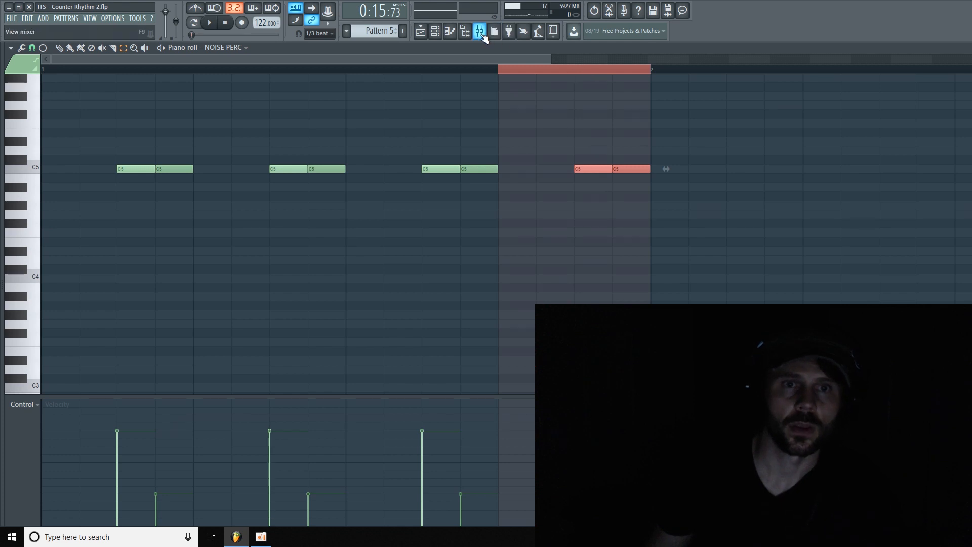
Play the arrangement with the new percussion and lower the P GROOVE 1 mixer track's volume slightly.
click(428, 34)
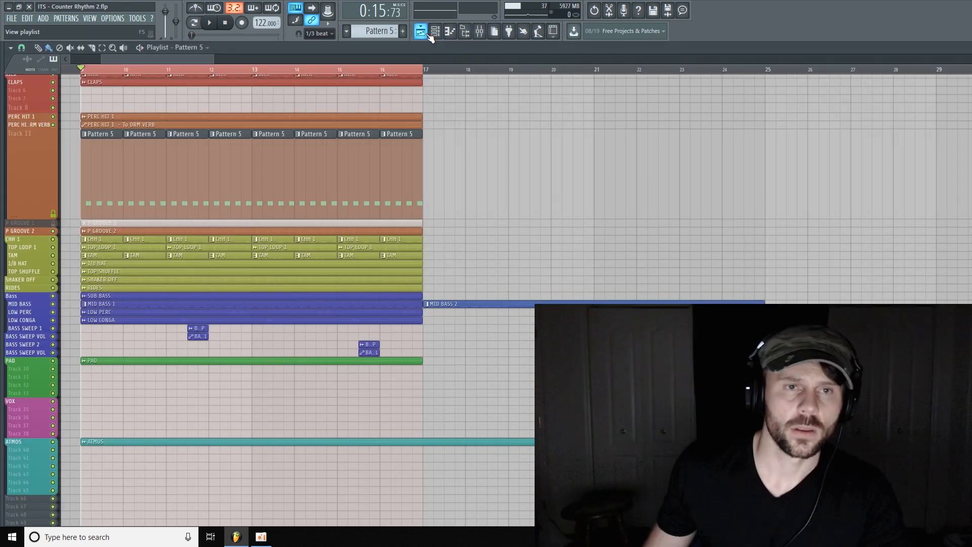
click(480, 33)
key(space)
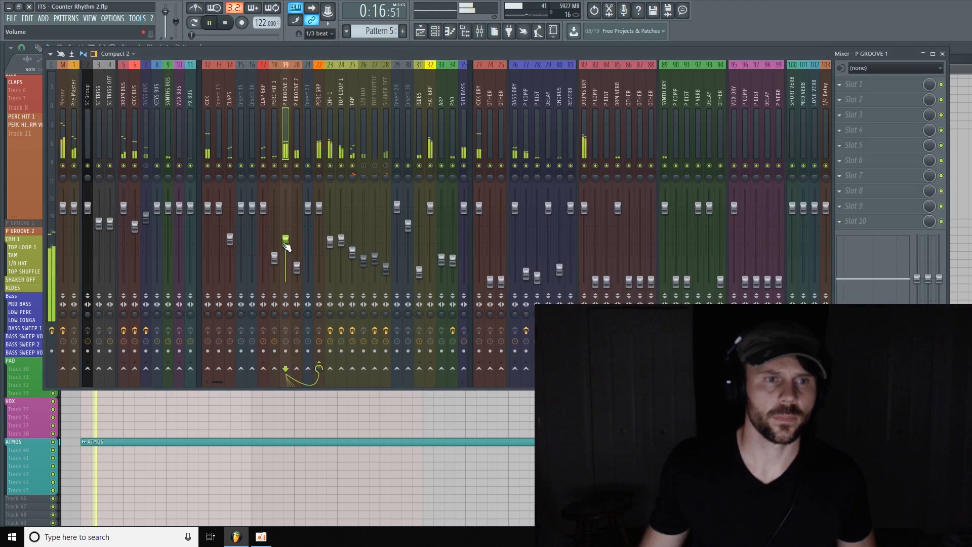
drag(286, 243, 286, 246)
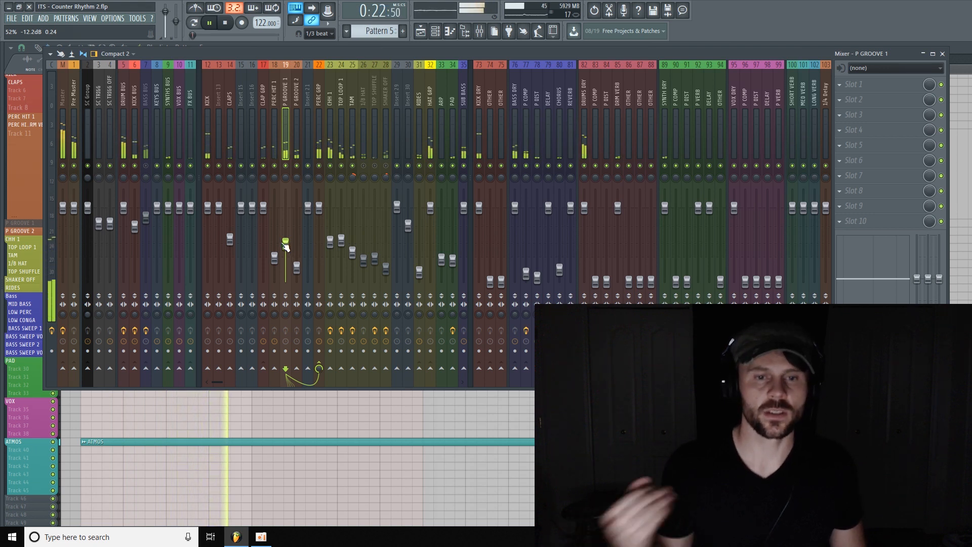
drag(287, 246, 288, 252)
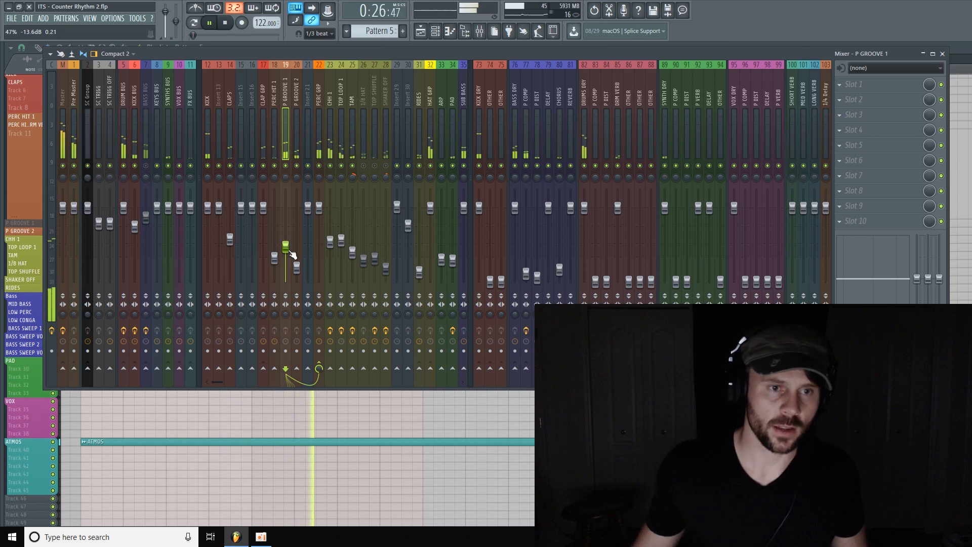
key(space)
Load UAD Precision Delay Mod into the P GROOVE 1 track's first effect slot and enable its tempo sync.
click(867, 84)
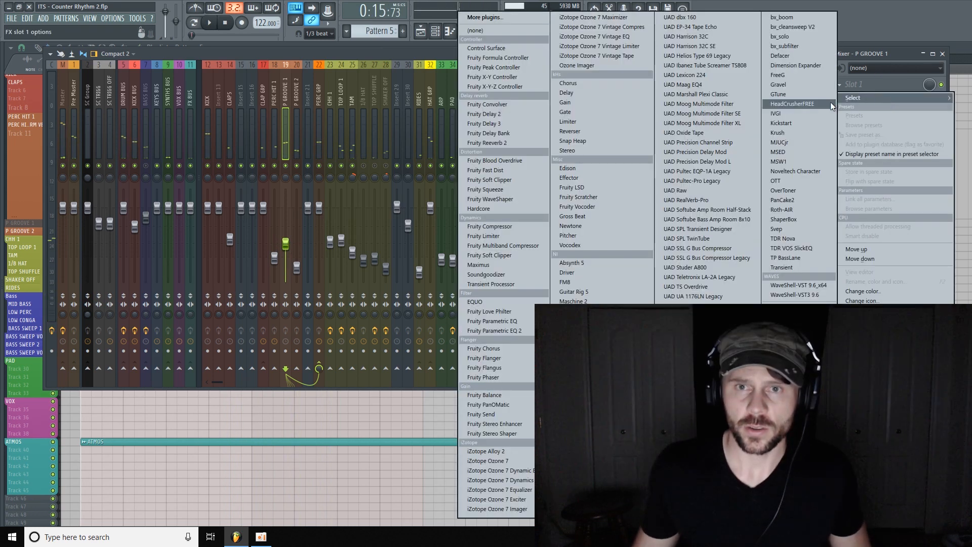
click(730, 151)
drag(369, 99, 364, 98)
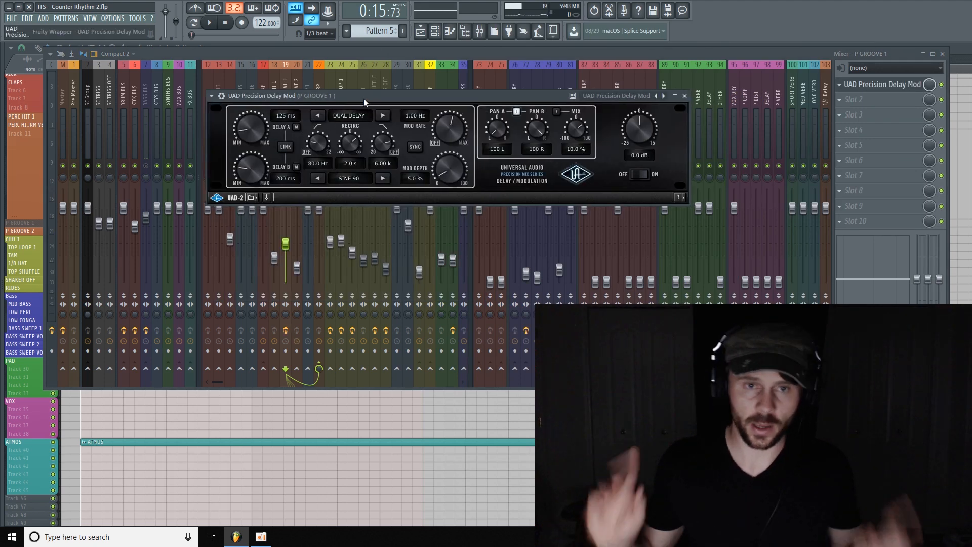
drag(439, 99, 394, 95)
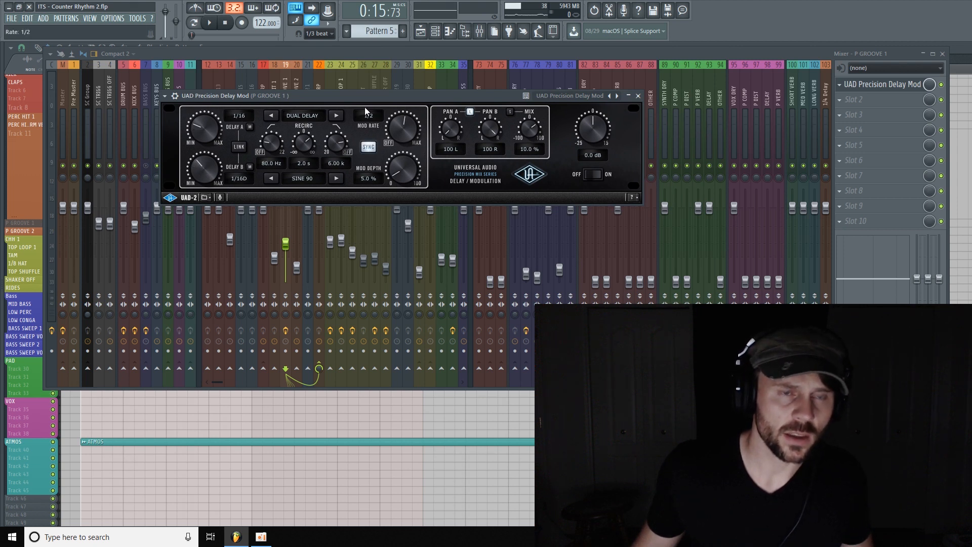
Set Delay A to 1/4 and Delay B to 1/8 in the Precision Delay Mod.
drag(359, 96, 364, 82)
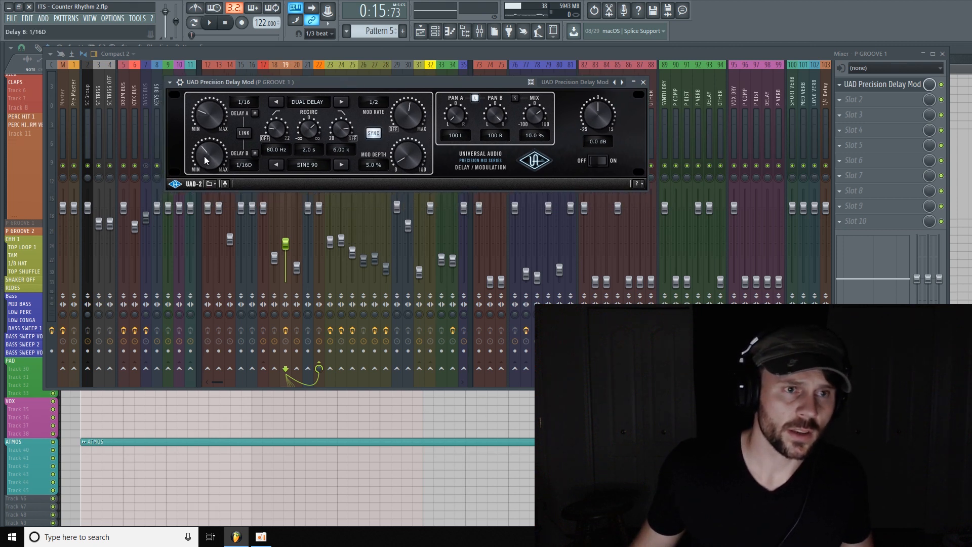
drag(204, 156, 211, 145)
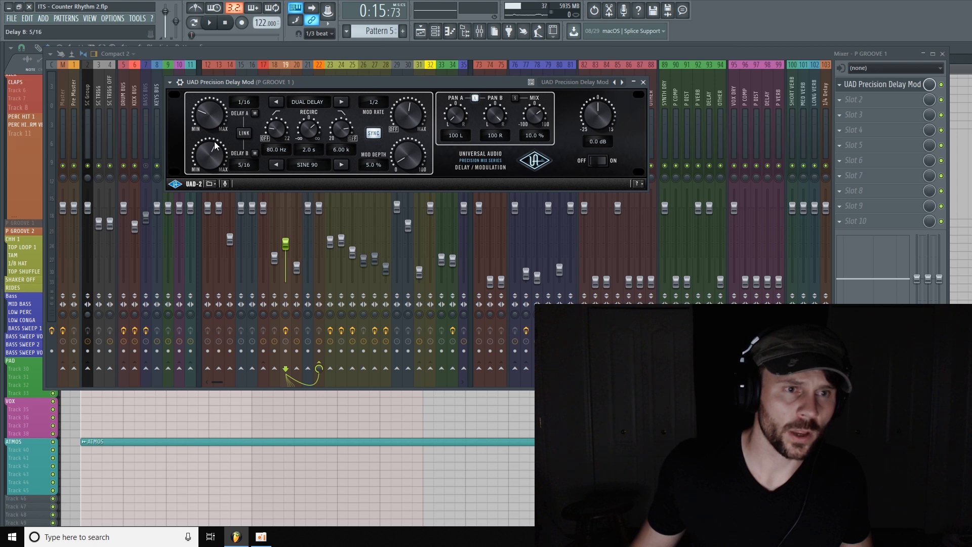
drag(214, 145, 205, 160)
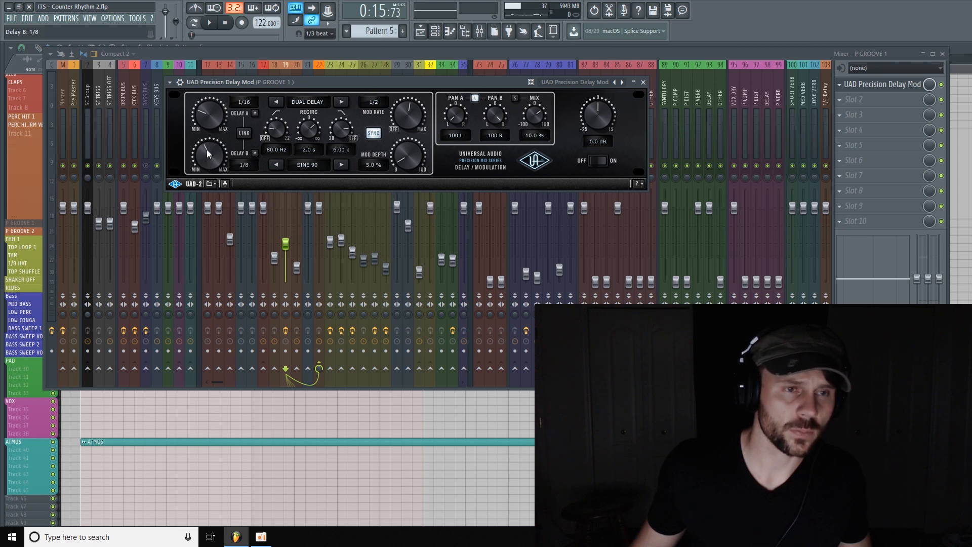
drag(210, 115, 210, 92)
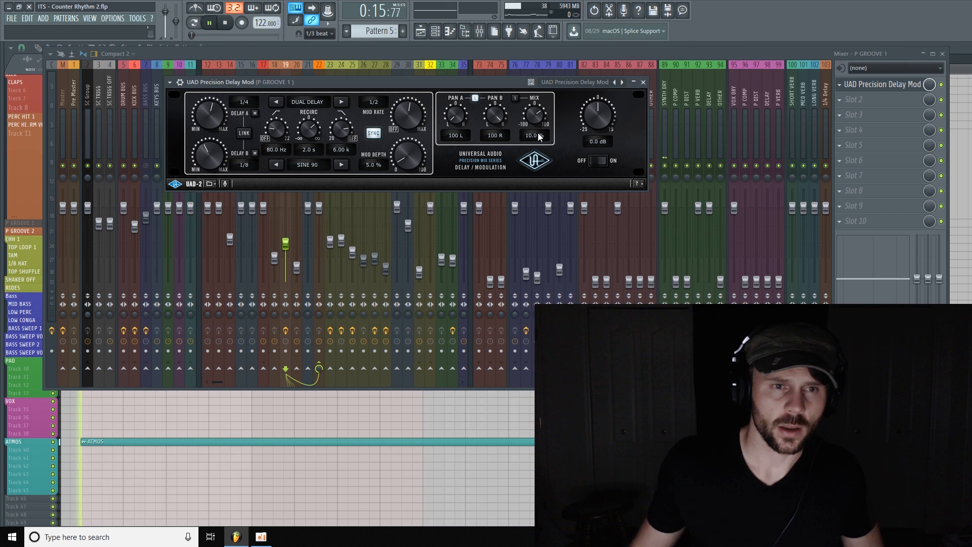
Raise the delay's mix to 28.8 % while the arrangement plays, then close the plugin and stop playback.
key(space)
drag(535, 117, 545, 111)
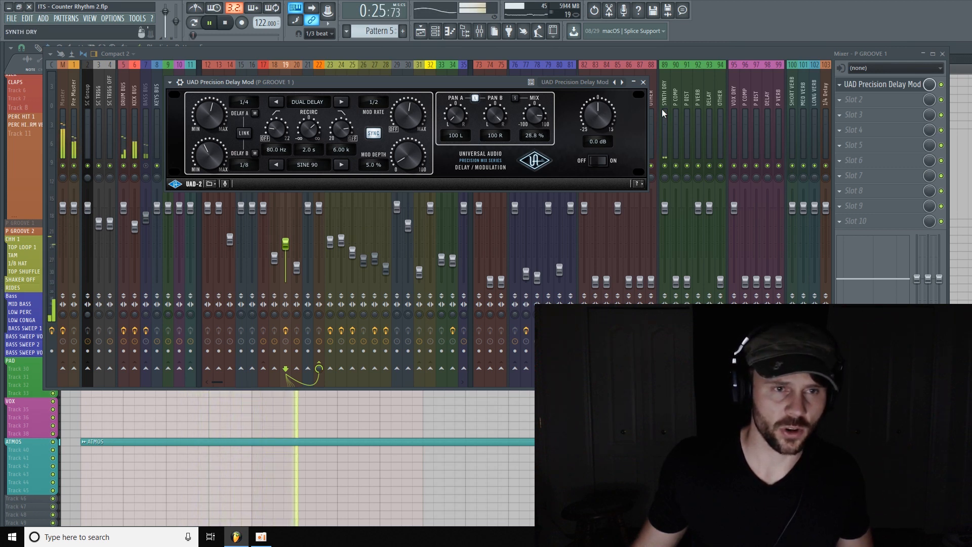
click(643, 82)
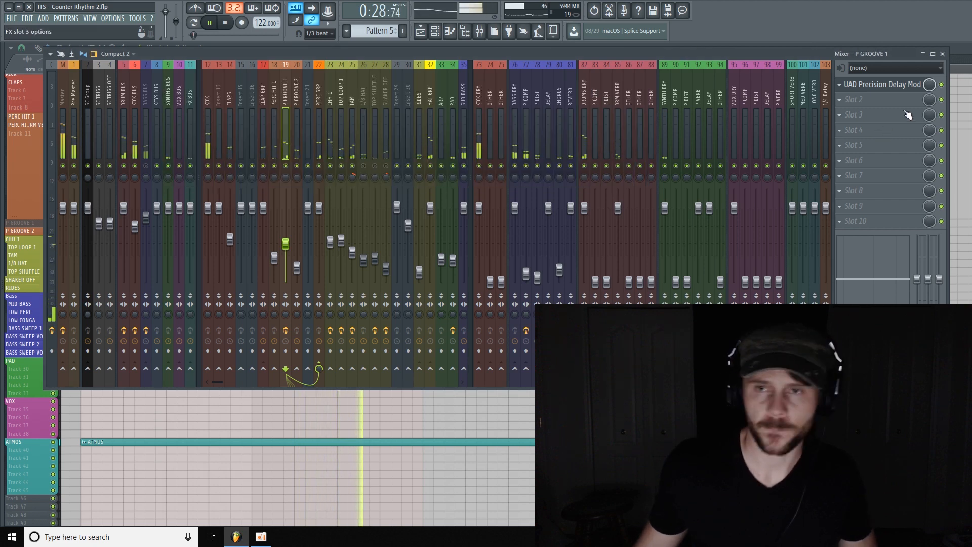
key(space)
Load ValhallaSpaceModulator into the second effect slot of the P GROOVE 1 track.
click(870, 101)
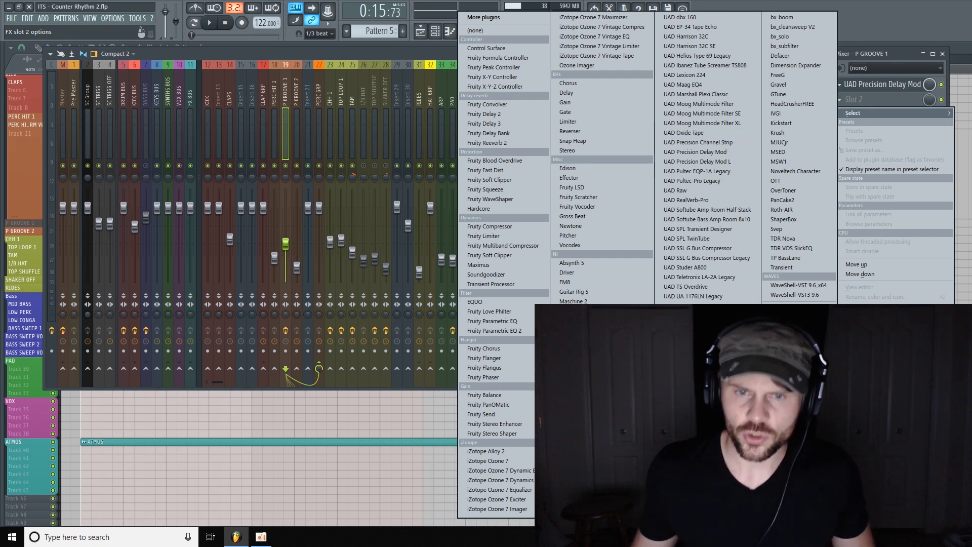
click(695, 430)
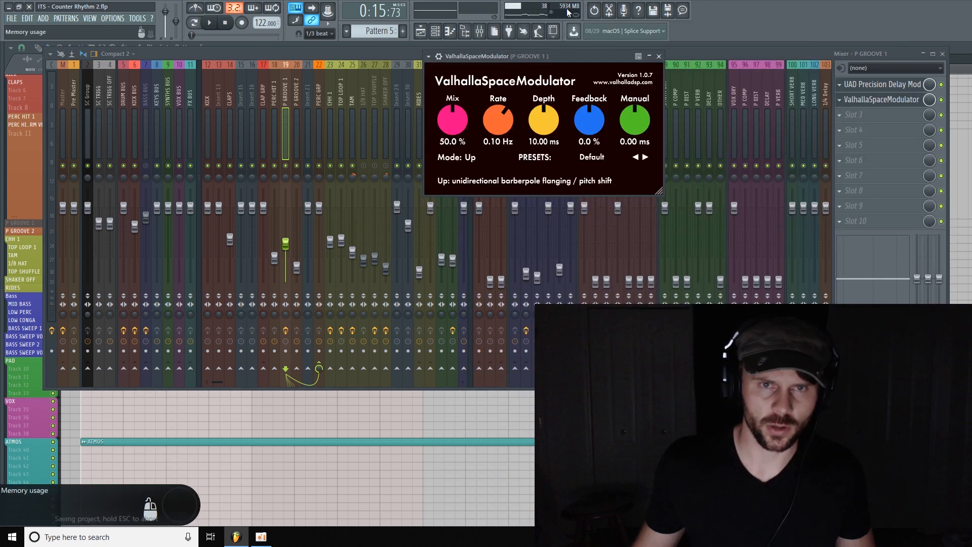
drag(576, 57, 523, 86)
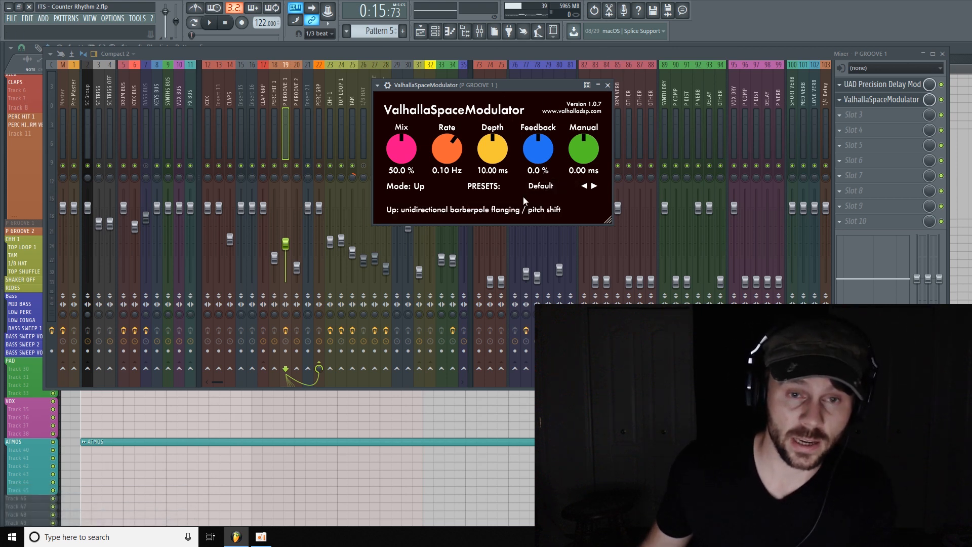
drag(547, 88, 524, 77)
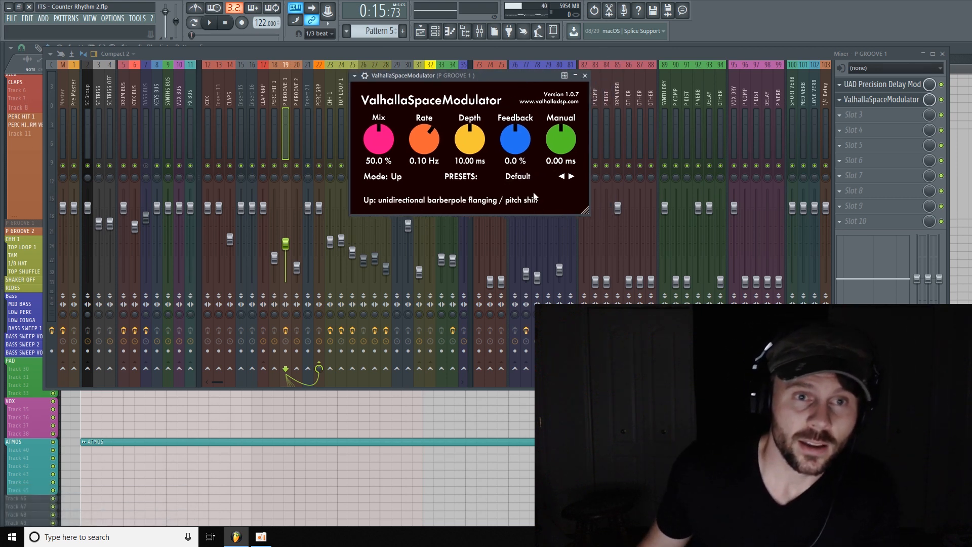
Choose the Lush Verb B preset from ValhallaSpaceModulator's Combos group.
click(490, 176)
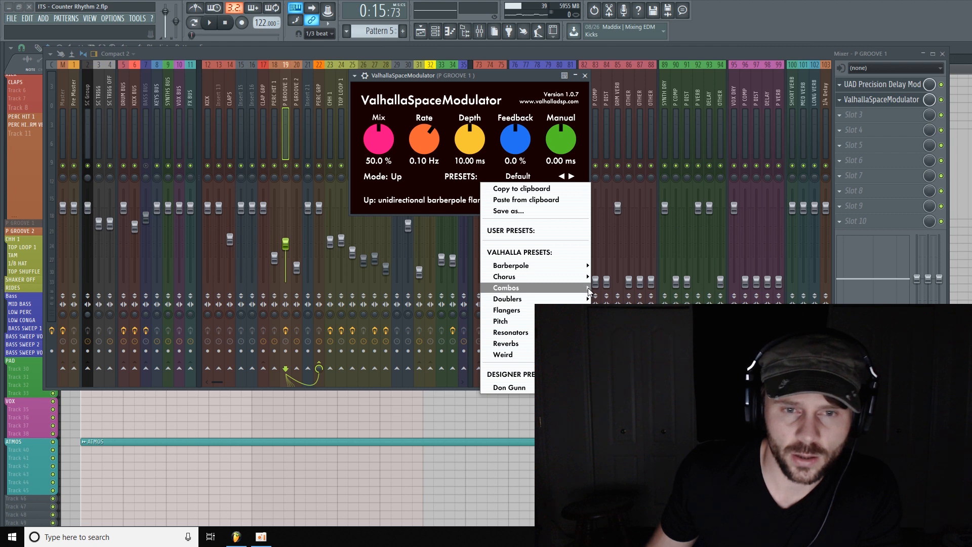
mouse_move(522, 285)
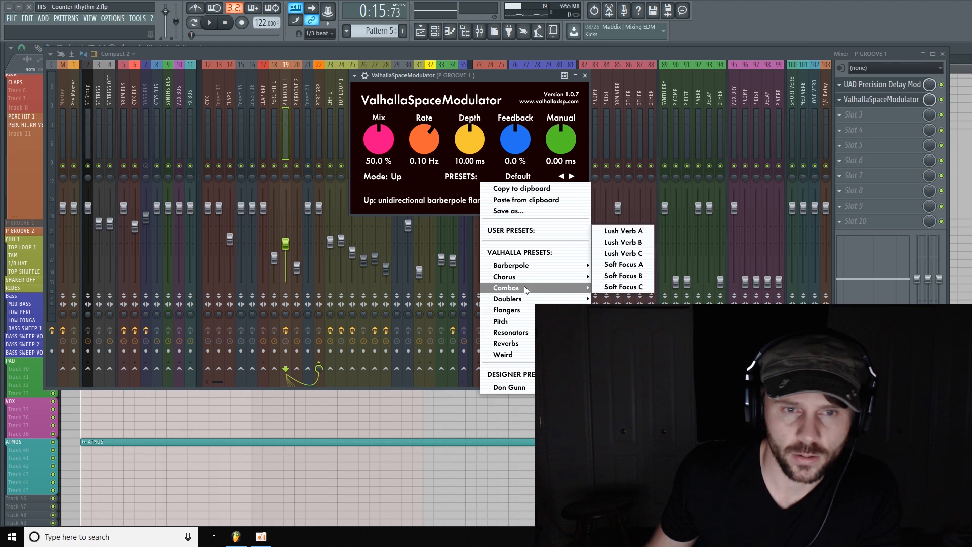
click(627, 242)
drag(474, 76, 498, 66)
Reduce ValhallaSpaceModulator's mix to 2.0 % during playback and toggle the effect's bypass to compare the sound.
drag(399, 119, 388, 142)
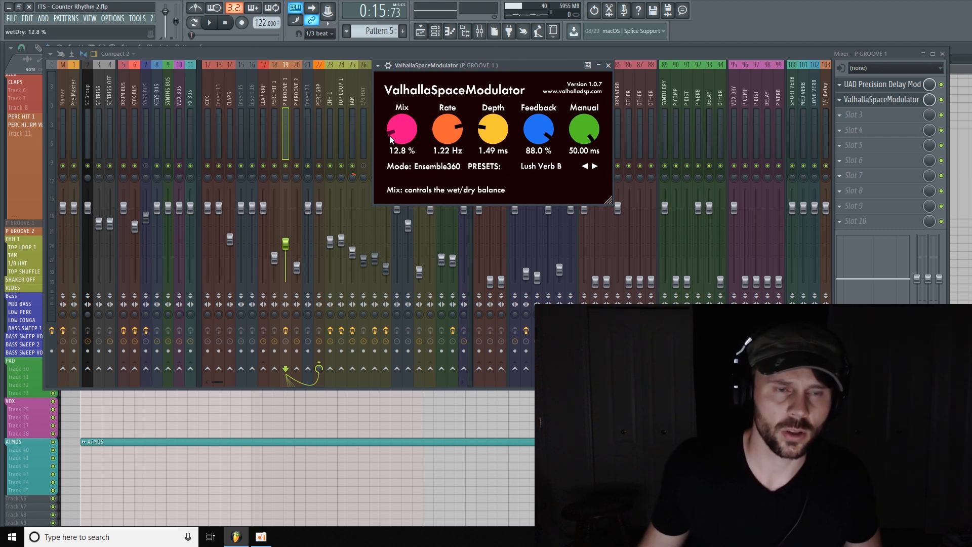
key(space)
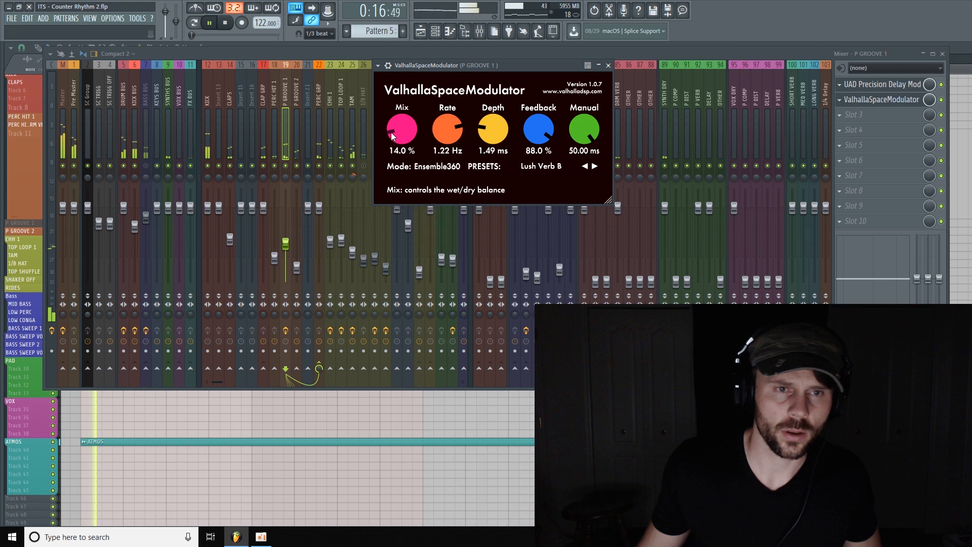
drag(390, 136, 398, 145)
scroll(398, 145, down, 2)
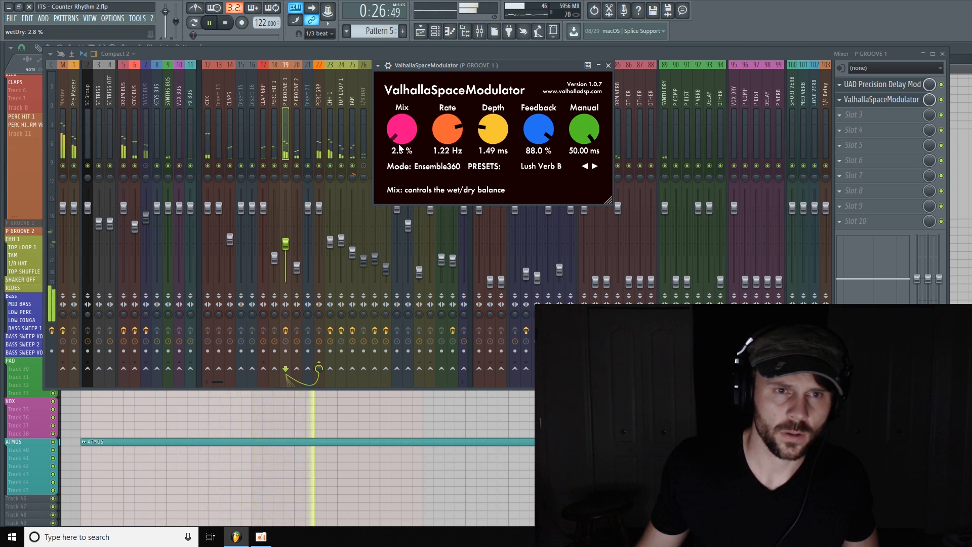
scroll(400, 129, down, 4)
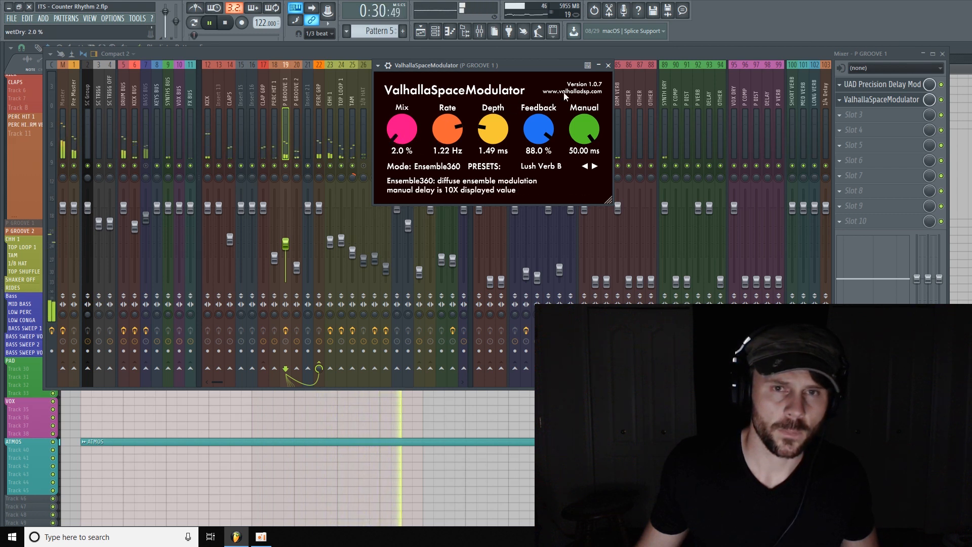
click(943, 101)
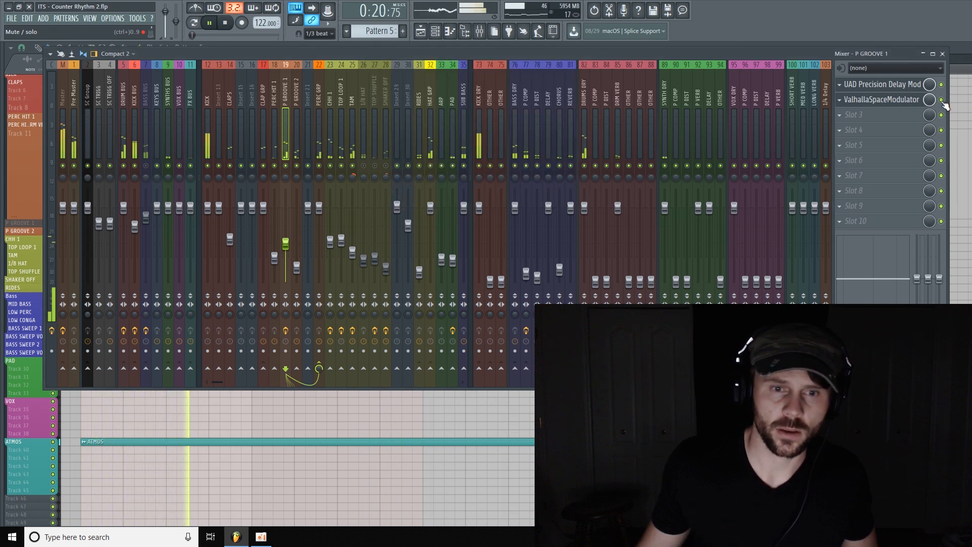
Review the delay and ValhallaSpaceModulator on P GROOVE 1 during playback, toggle the modulator's bypass to compare, and stop playback.
click(910, 87)
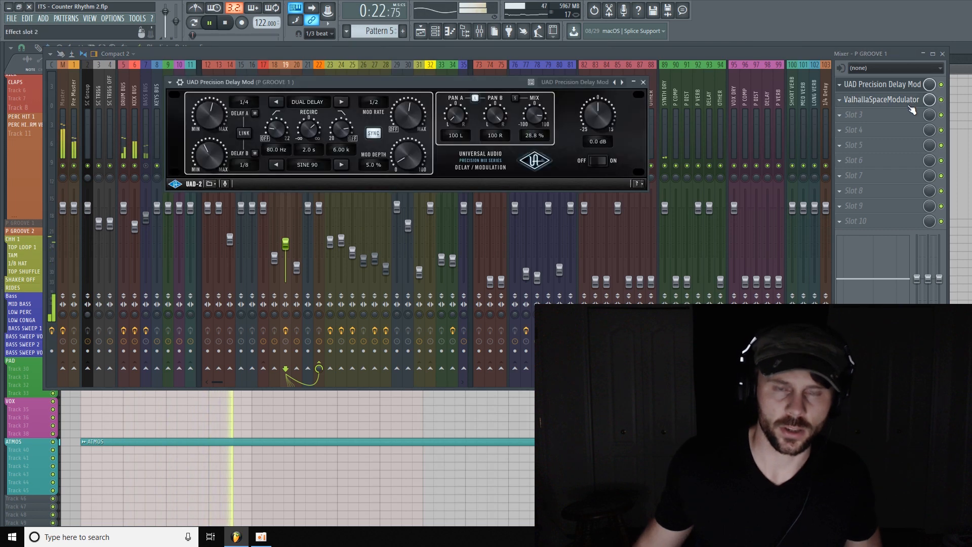
click(912, 100)
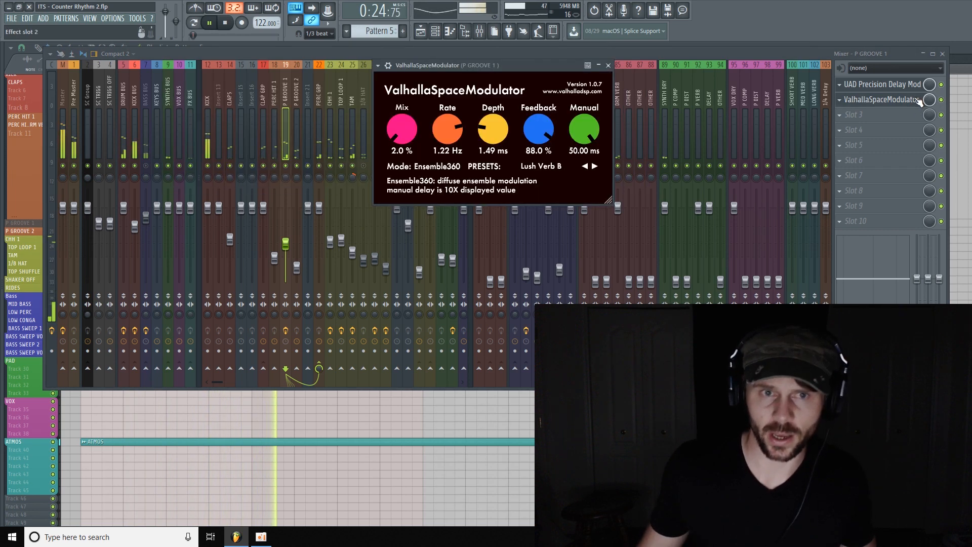
drag(522, 89, 506, 66)
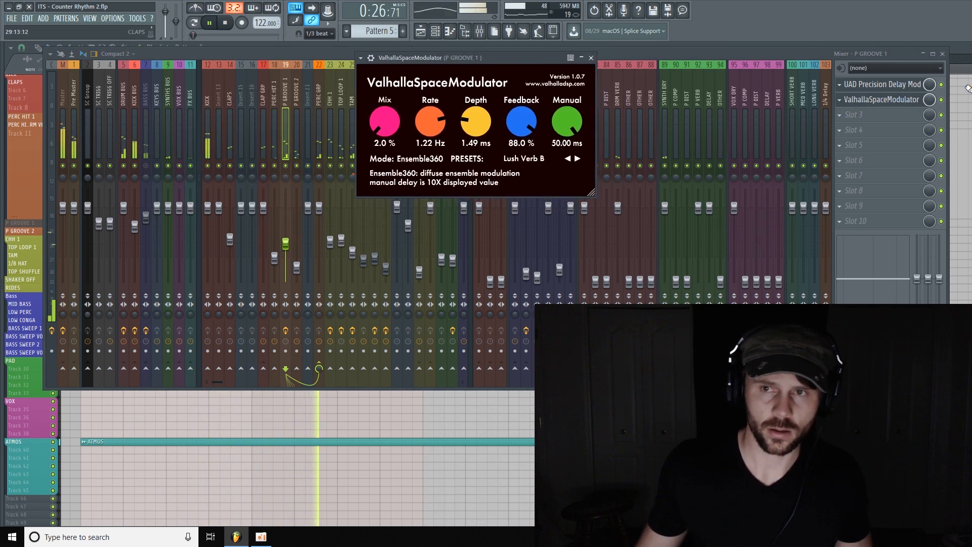
click(944, 101)
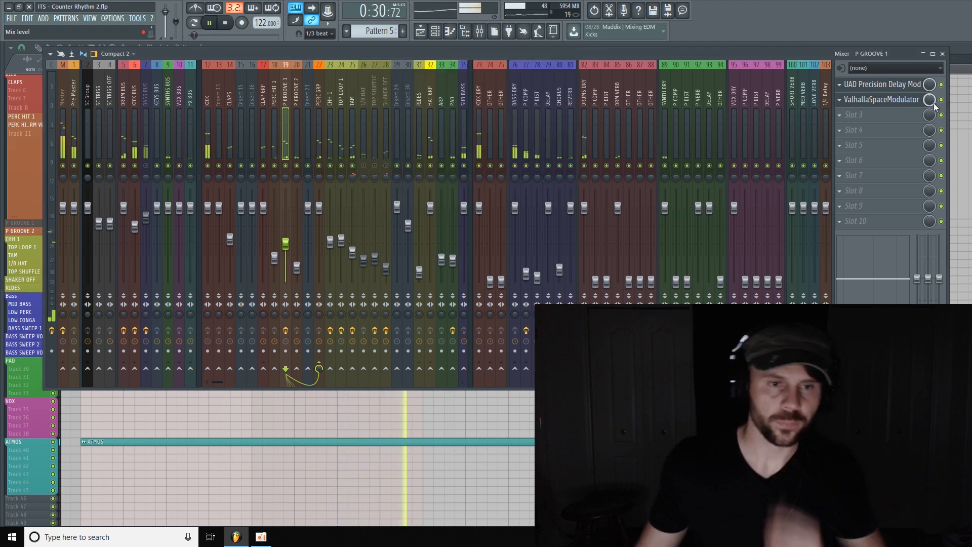
key(space)
Load the Gravel bit crusher into the third effect slot of the P GROOVE 1 track.
click(861, 115)
mouse_move(880, 130)
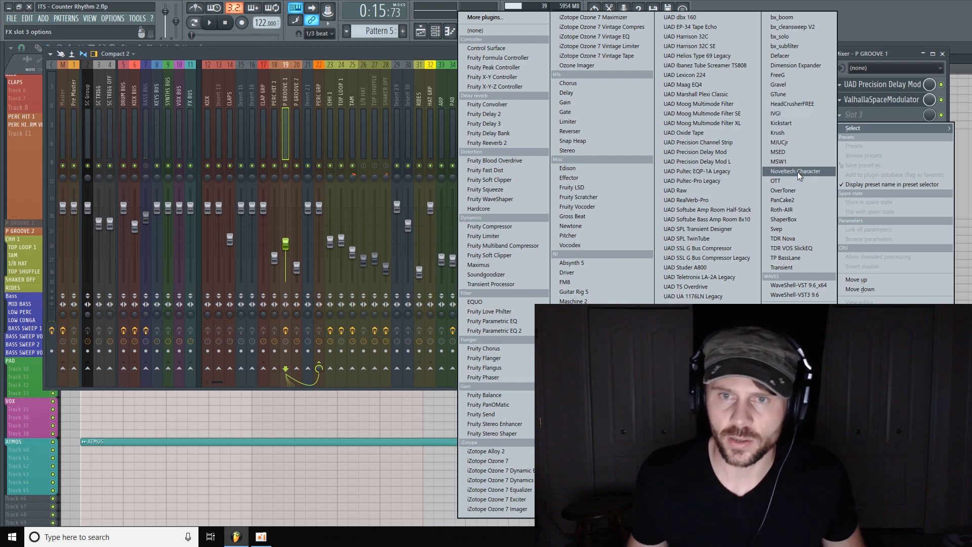
click(793, 84)
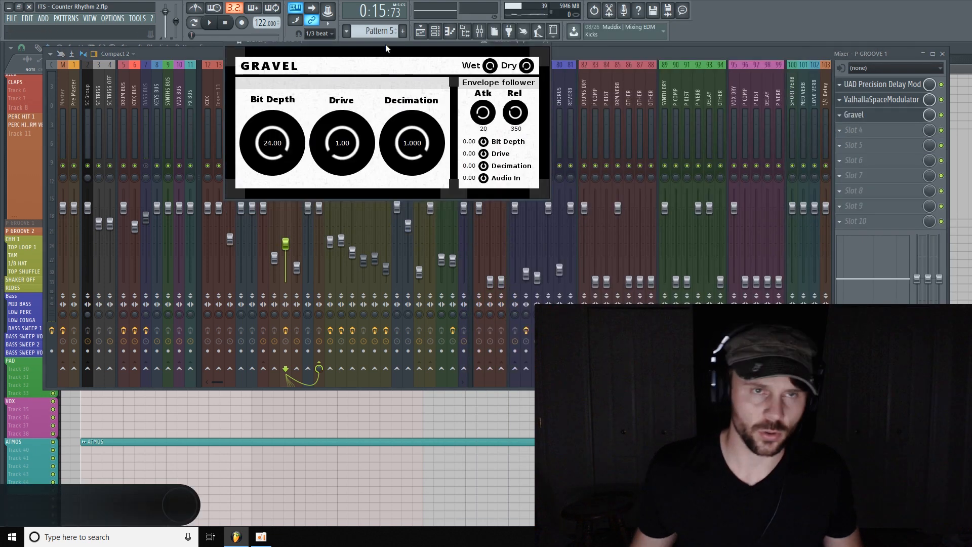
drag(399, 46, 428, 62)
Lower Gravel's bit depth to 8.01 during playback, then close the plugin and stop playback.
drag(297, 154, 270, 253)
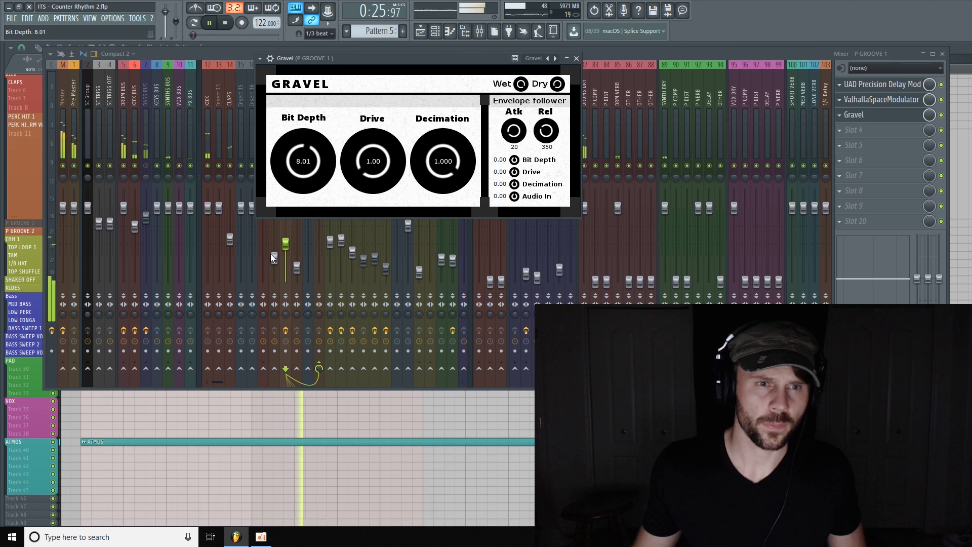
drag(406, 58, 487, 60)
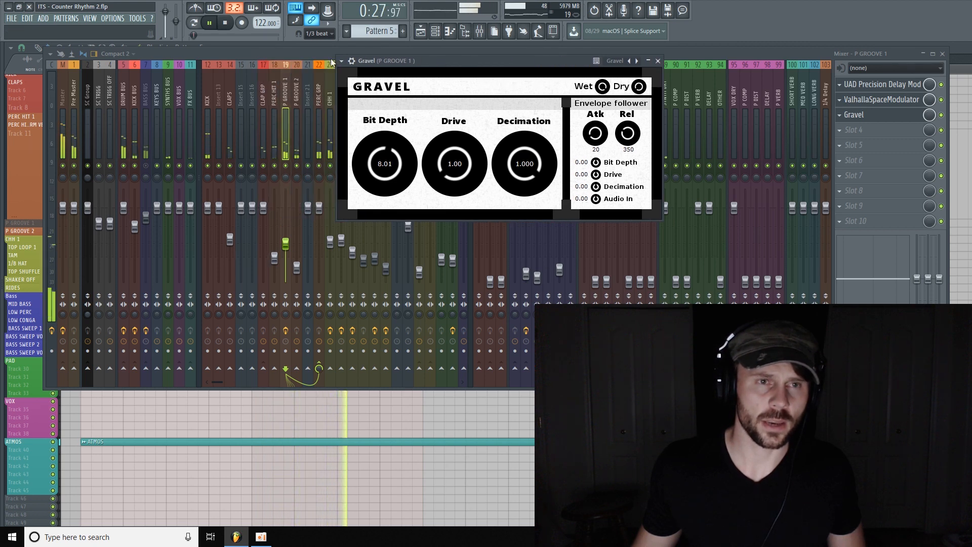
drag(322, 51, 316, 54)
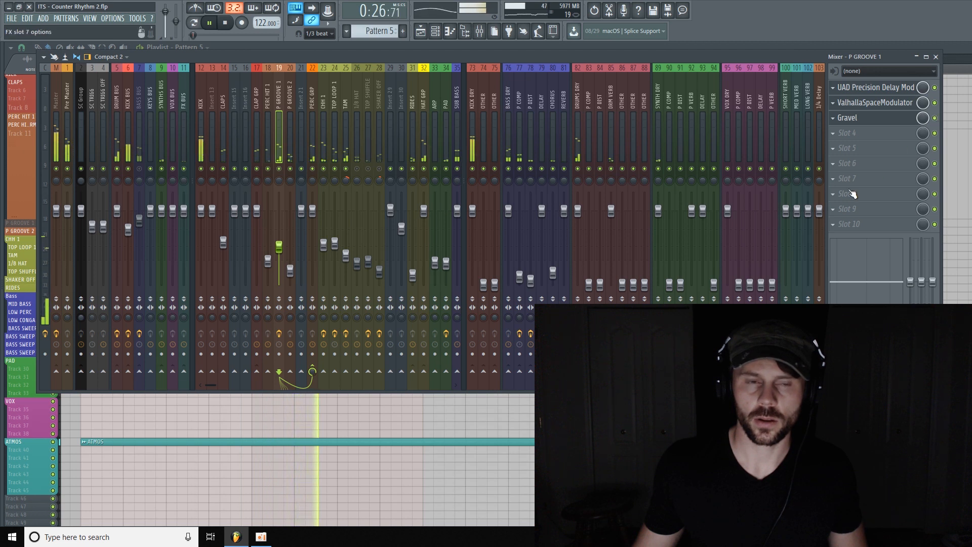
key(space)
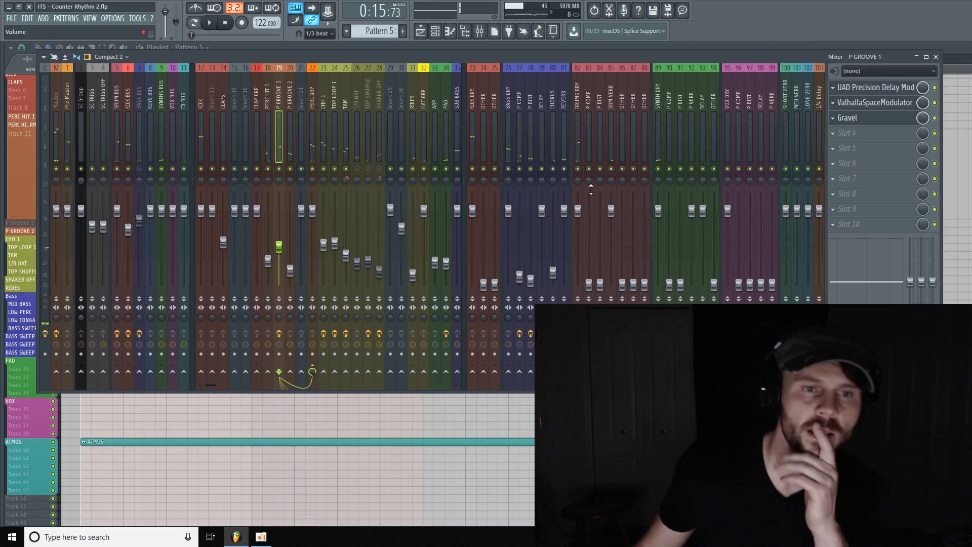
Load Fruity Parametric EQ 2 into the fourth effect slot of the P GROOVE 1 track.
click(897, 131)
click(483, 330)
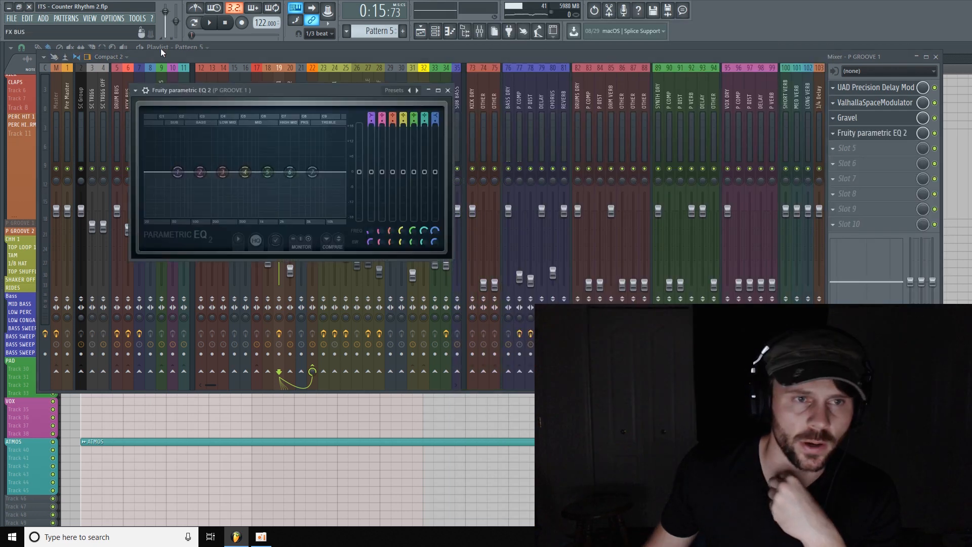
drag(287, 89, 365, 71)
Start playback and roll off P GROOVE 1's lows with EQ band 1 and its highs with band 7 at 20000 Hz.
key(space)
drag(256, 154, 300, 197)
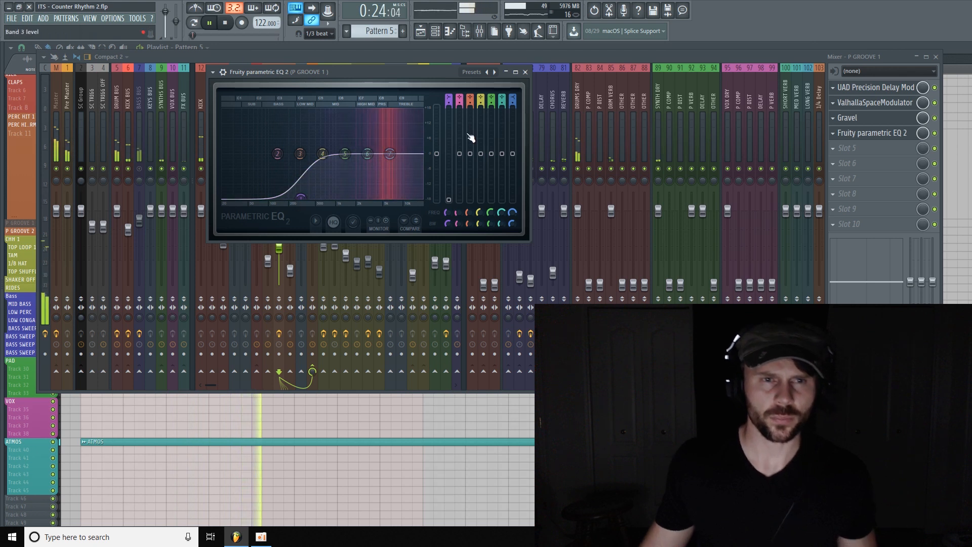
drag(390, 153, 458, 209)
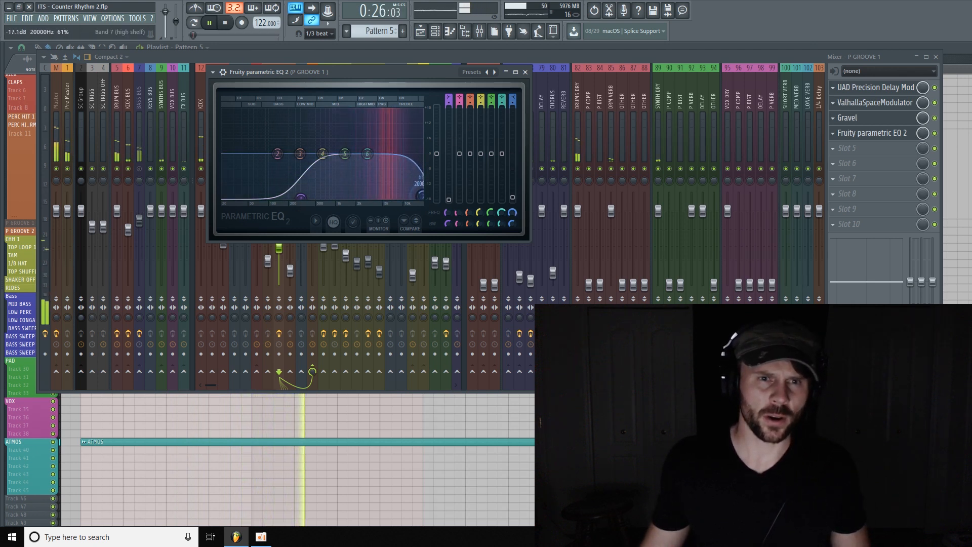
drag(513, 213, 513, 221)
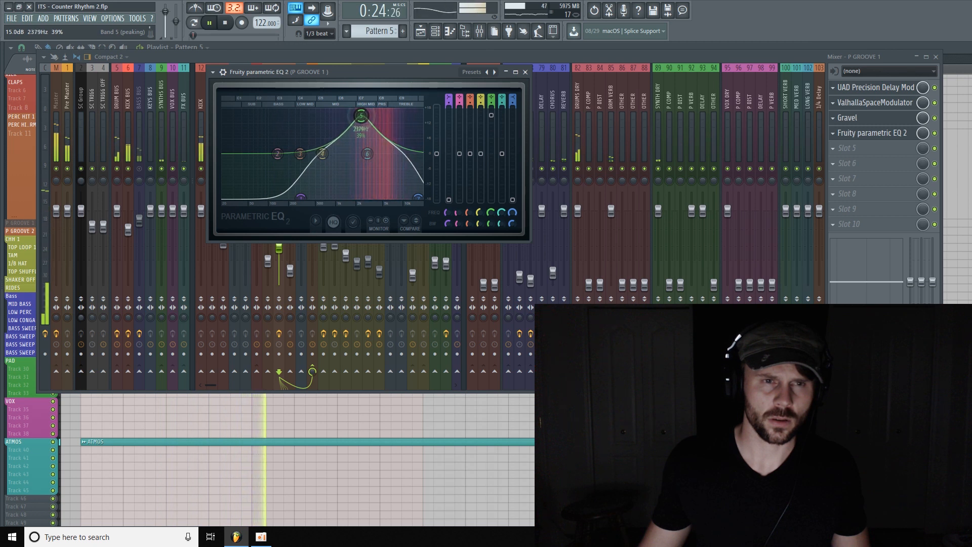
Set EQ band 5 to a boost of about 5.5 dB near 2088 Hz and close the equalizer.
drag(360, 116, 358, 116)
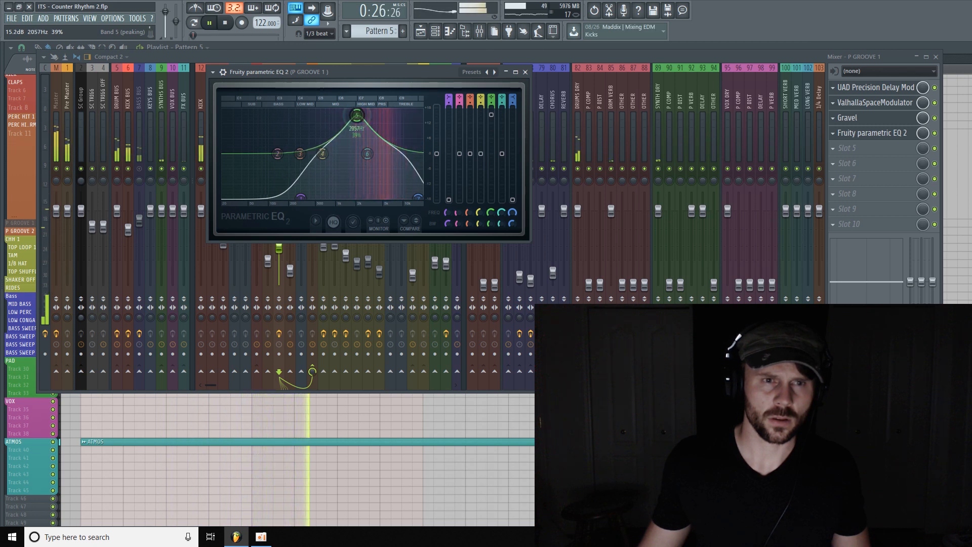
drag(355, 115, 357, 139)
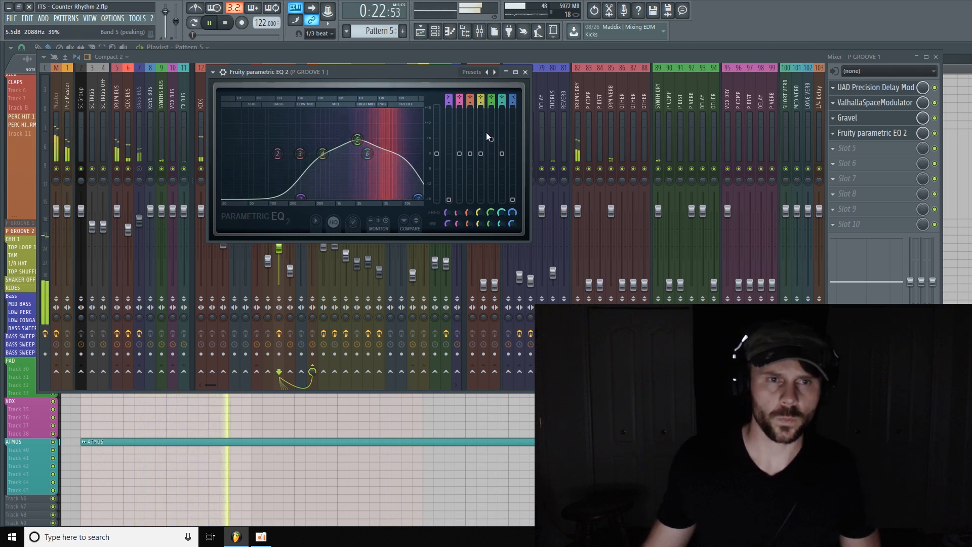
click(526, 72)
Load Kickstart into the tenth effect slot of P GROOVE 1 with its mix at 62%, then close the plugin.
click(861, 223)
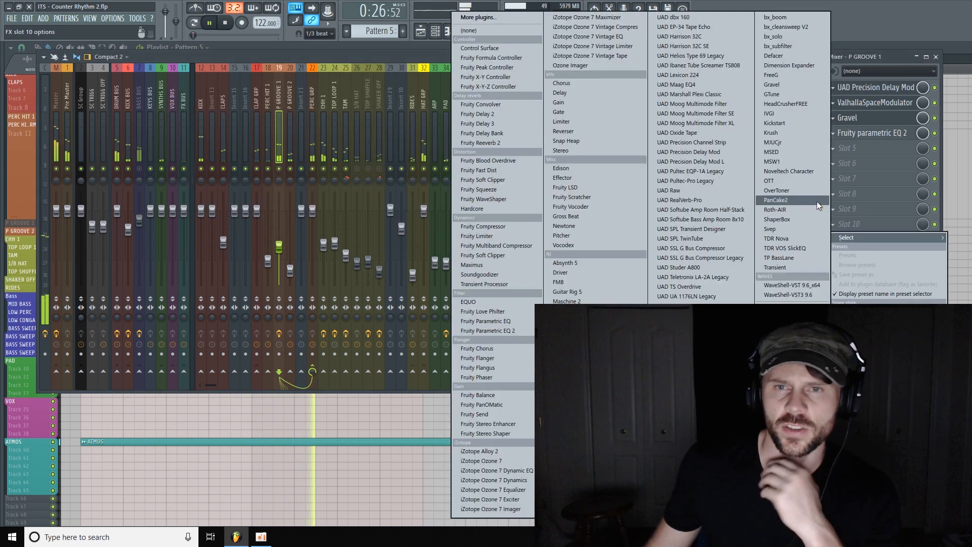
click(807, 124)
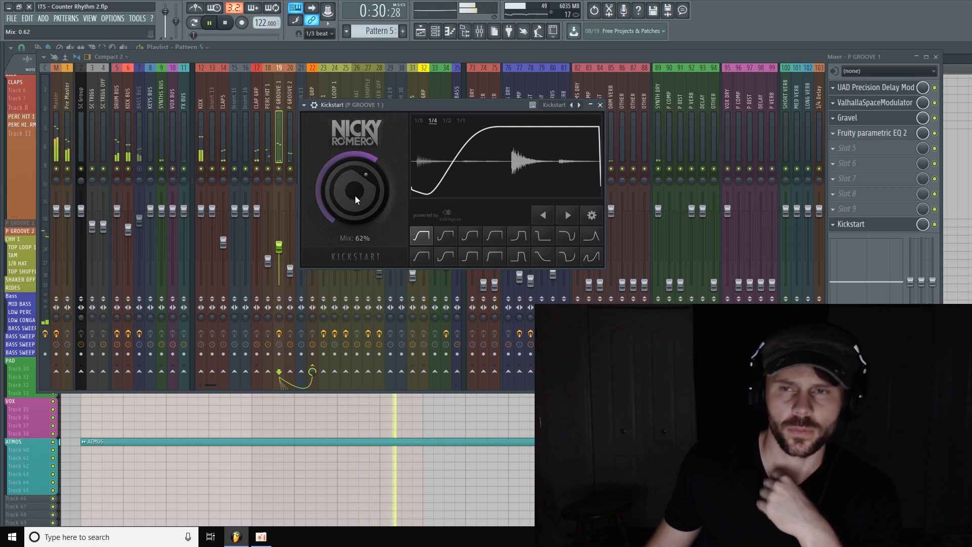
drag(490, 107, 467, 90)
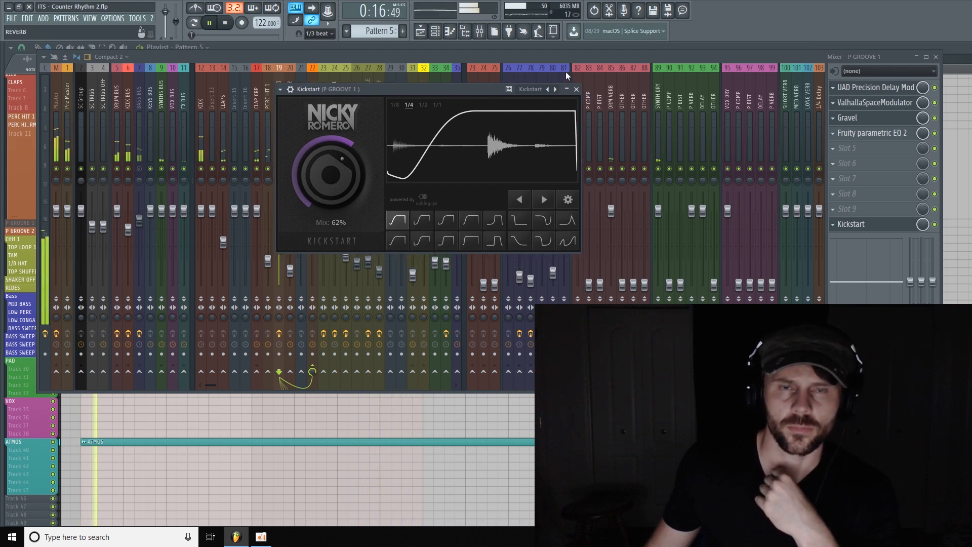
click(611, 53)
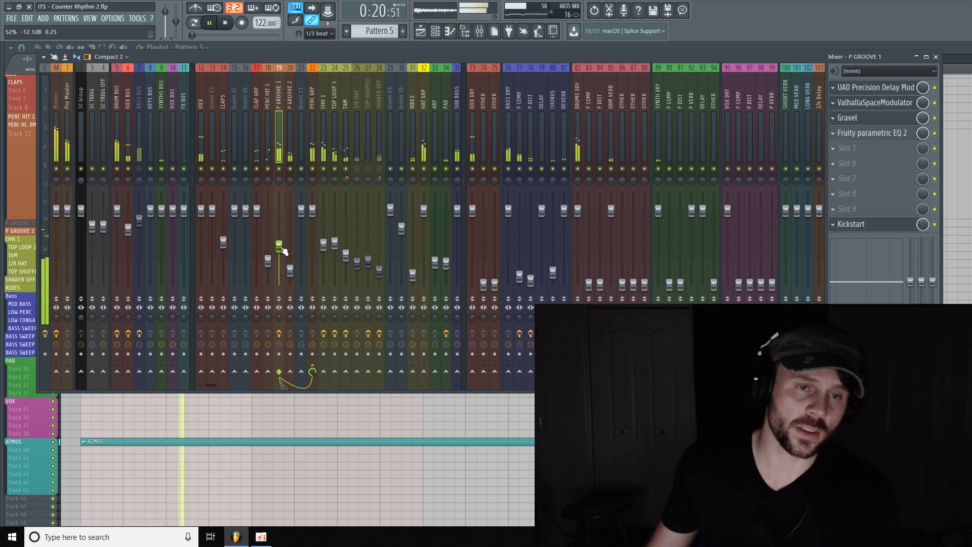
Adjust the P GROOVE 1 fader to about -12.9 dB while the arrangement plays, then stop playback.
drag(279, 247, 282, 260)
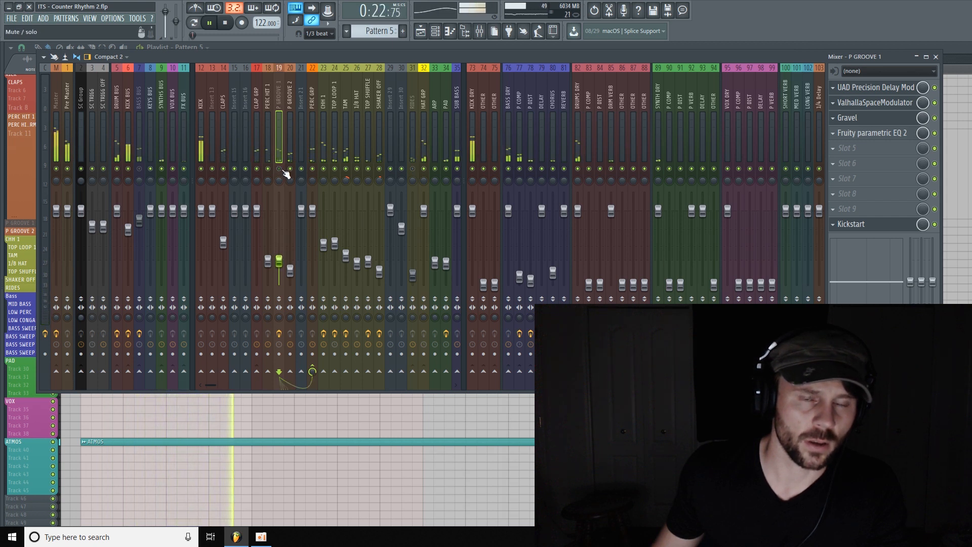
drag(278, 262, 279, 249)
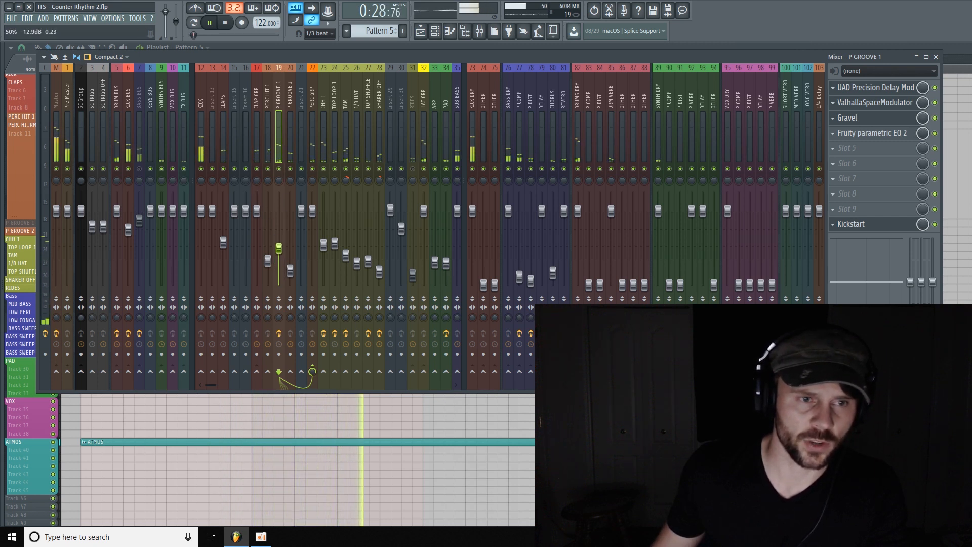
key(space)
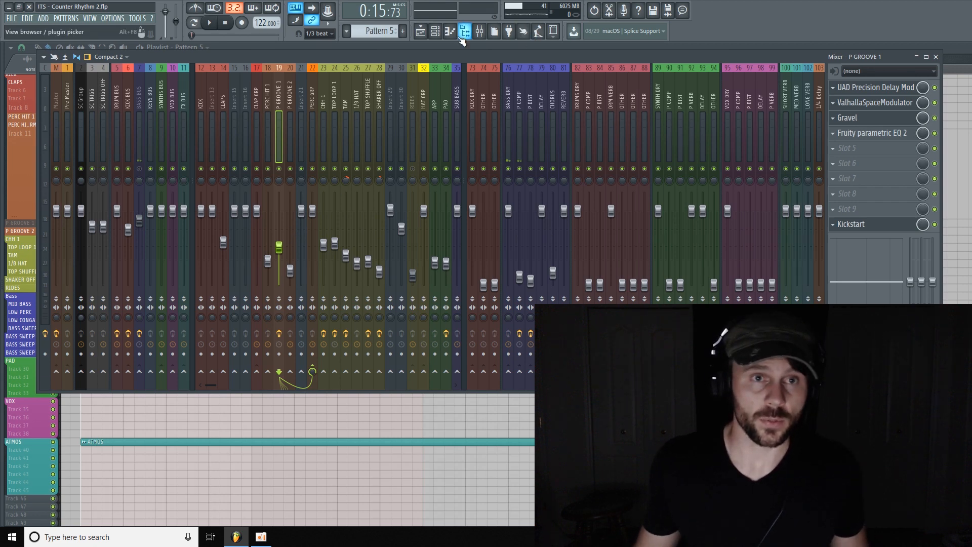
Open the NOISE PERC channel settings from the channel rack and place them clear of the channel list.
click(436, 32)
click(102, 446)
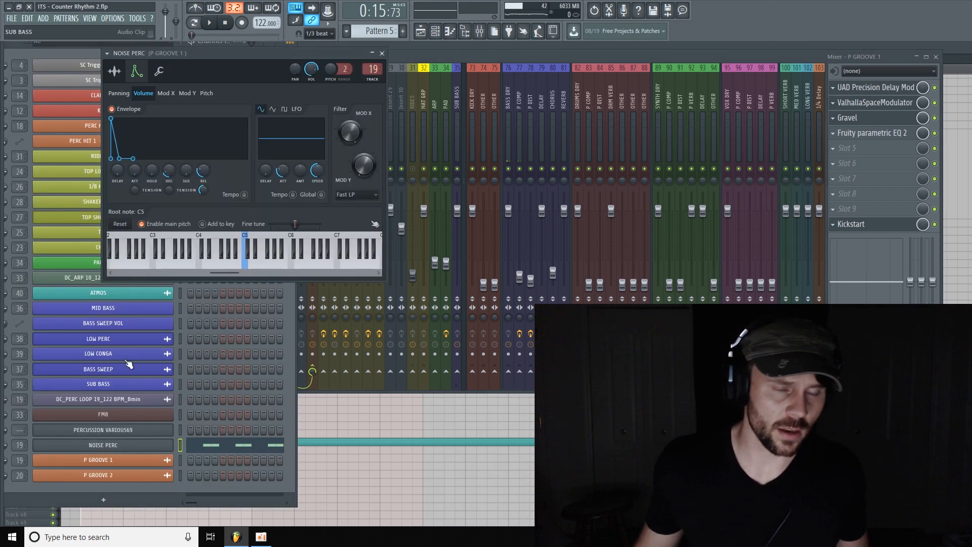
drag(231, 65, 263, 99)
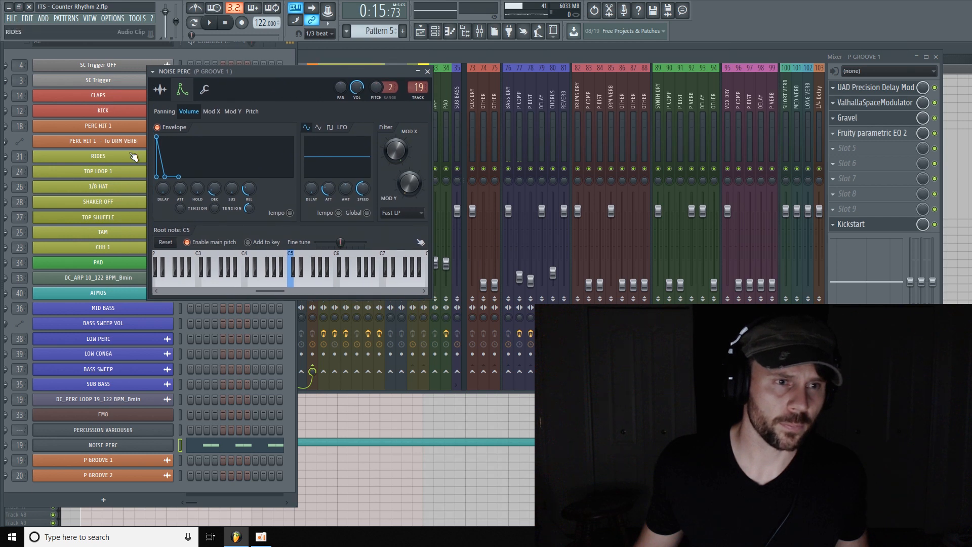
drag(255, 71, 292, 48)
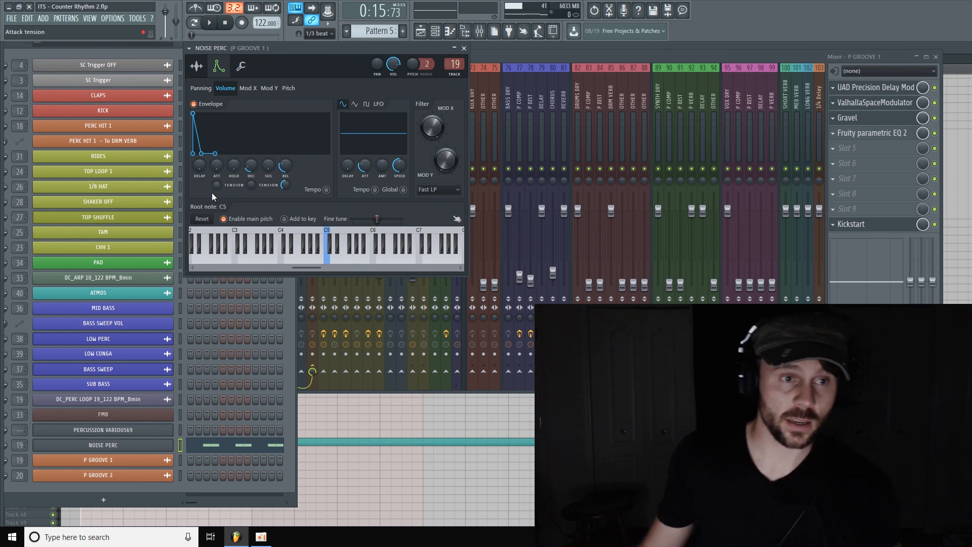
Shorten the decay time of NOISE PERC's volume envelope slightly during playback, then stop playback.
key(space)
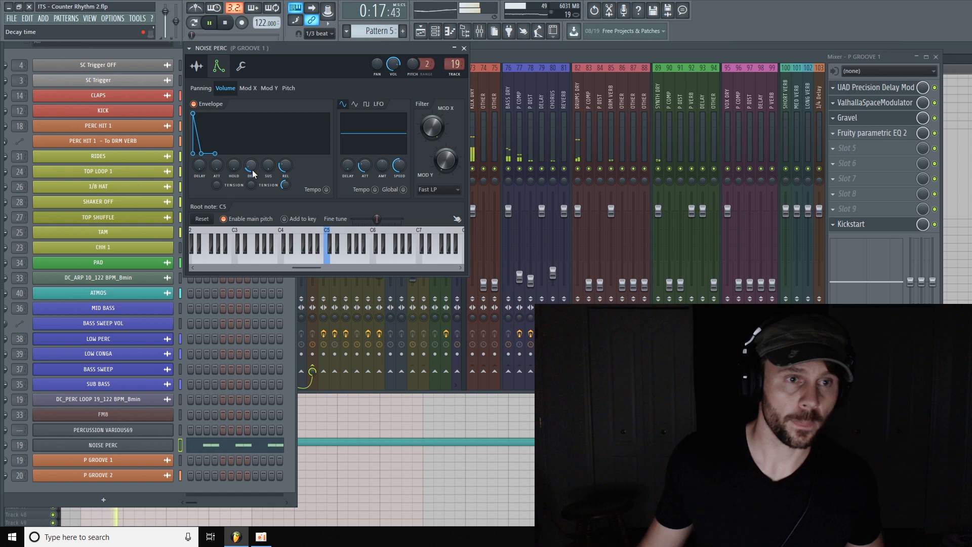
drag(250, 170, 251, 161)
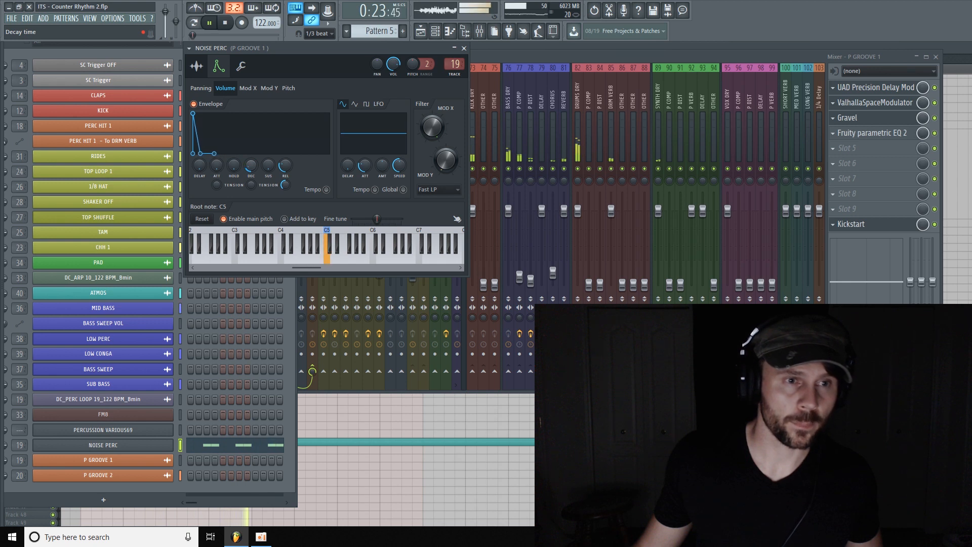
key(space)
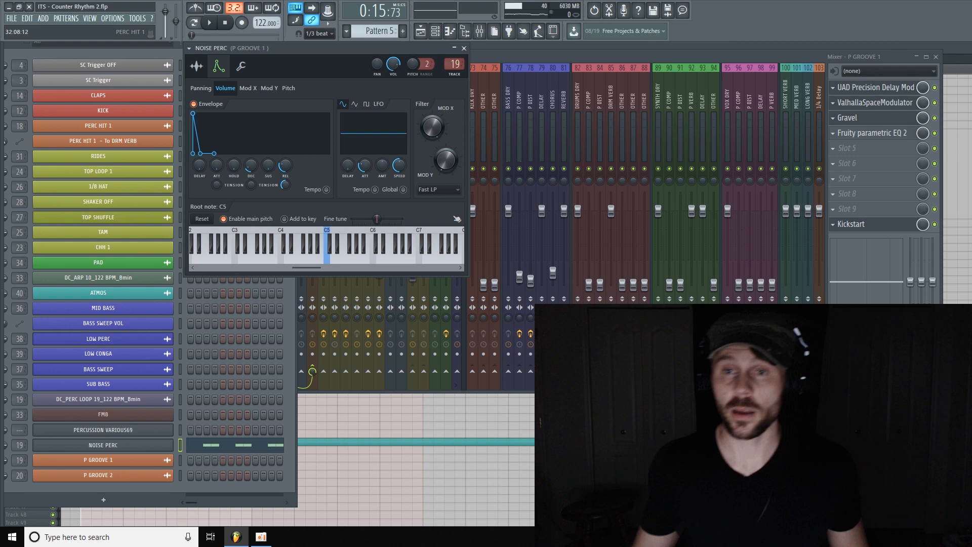
Load Fruity Peak Controller into the seventh effect slot of P GROOVE 1 and move its window clear of the effect slots.
click(858, 182)
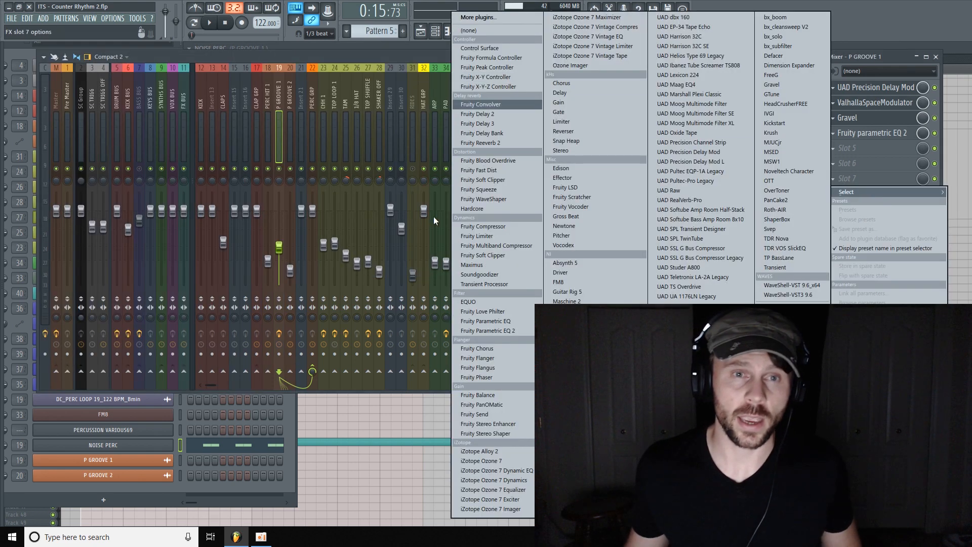
click(491, 69)
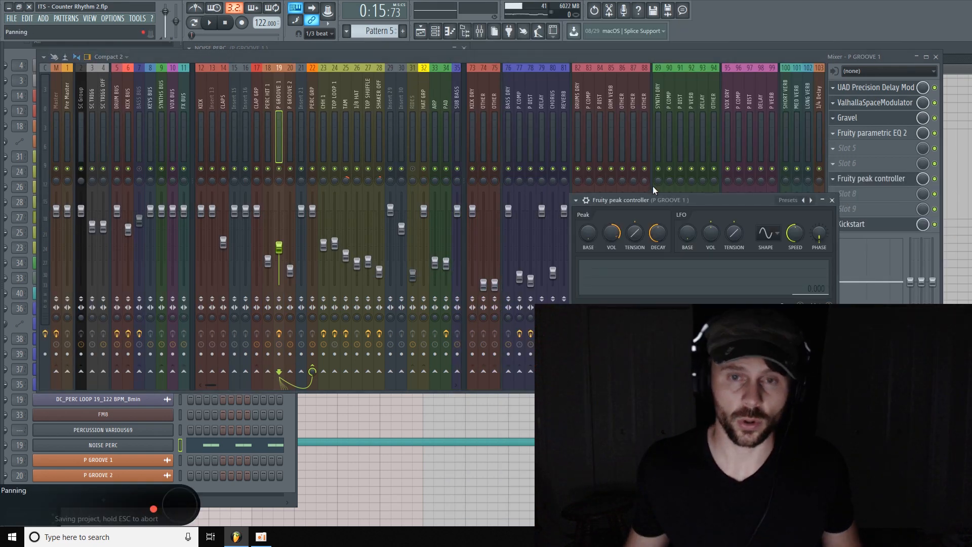
drag(712, 199, 681, 128)
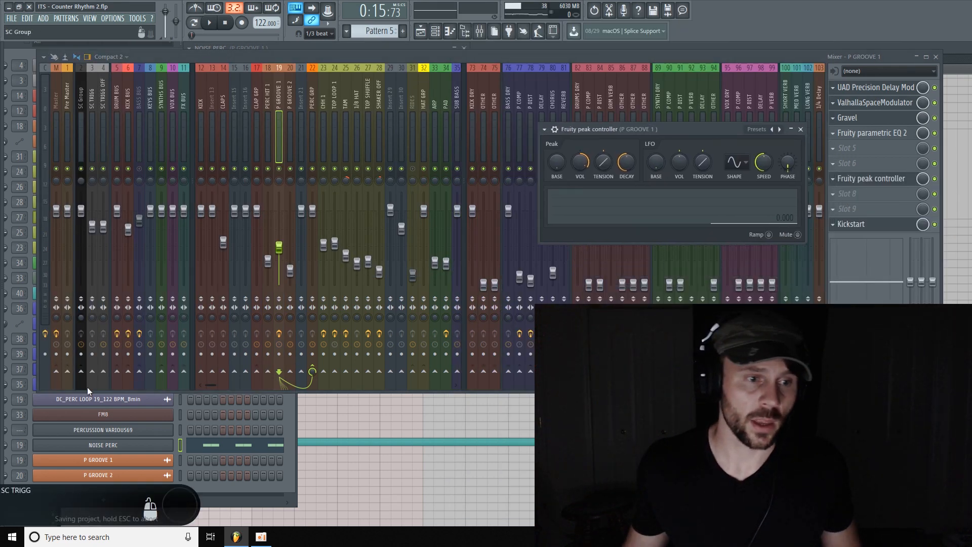
Link the decay of NOISE PERC's volume envelope to the LFO output of P GROOVE 1's peak controller and accept.
click(123, 445)
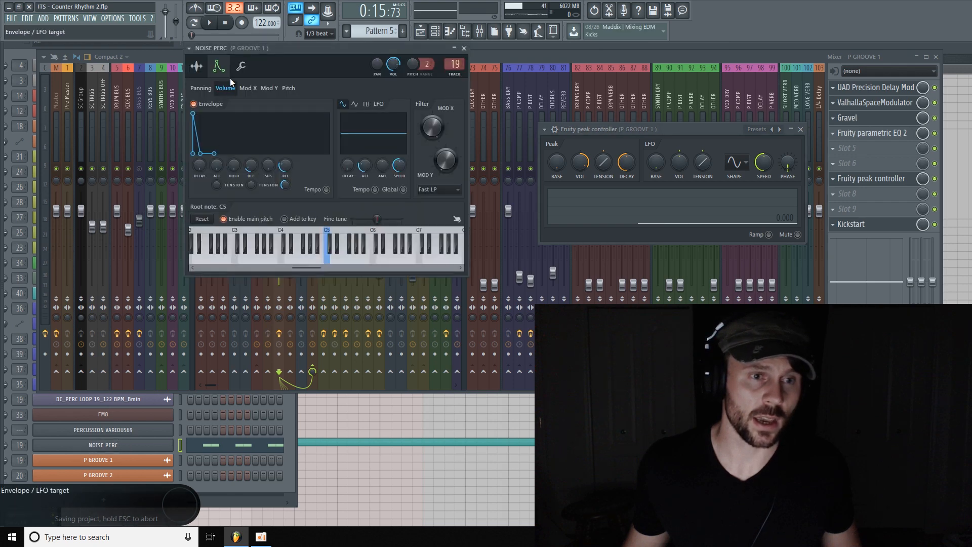
right_click(251, 167)
click(299, 255)
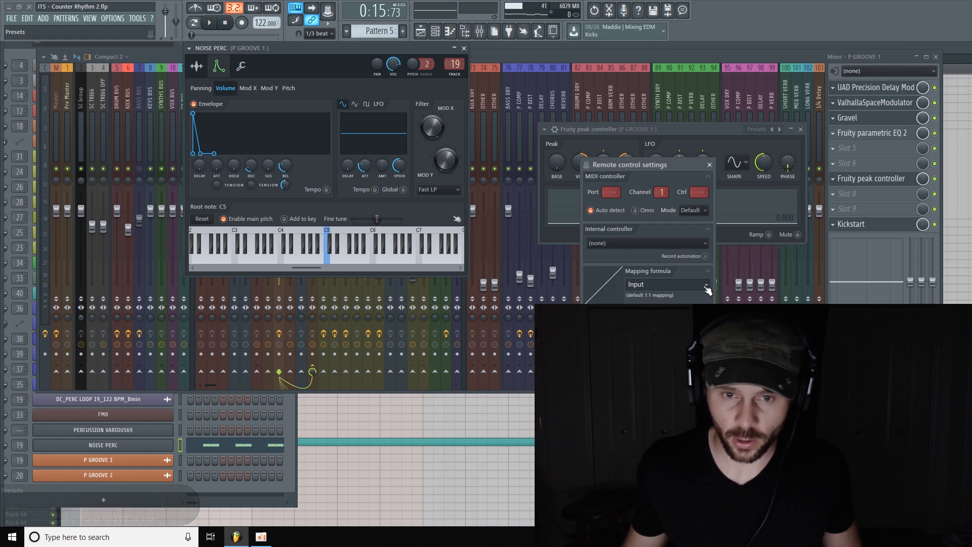
click(668, 244)
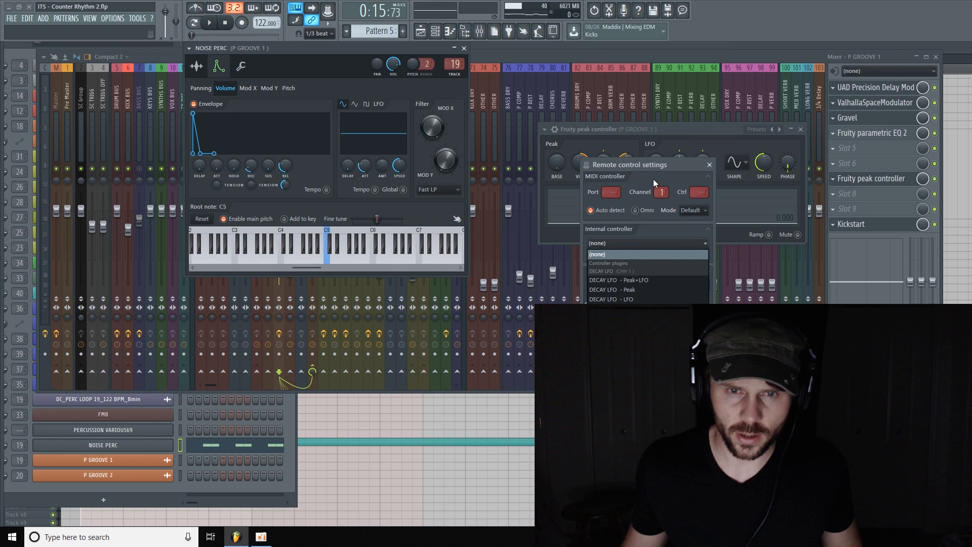
drag(673, 163, 187, 64)
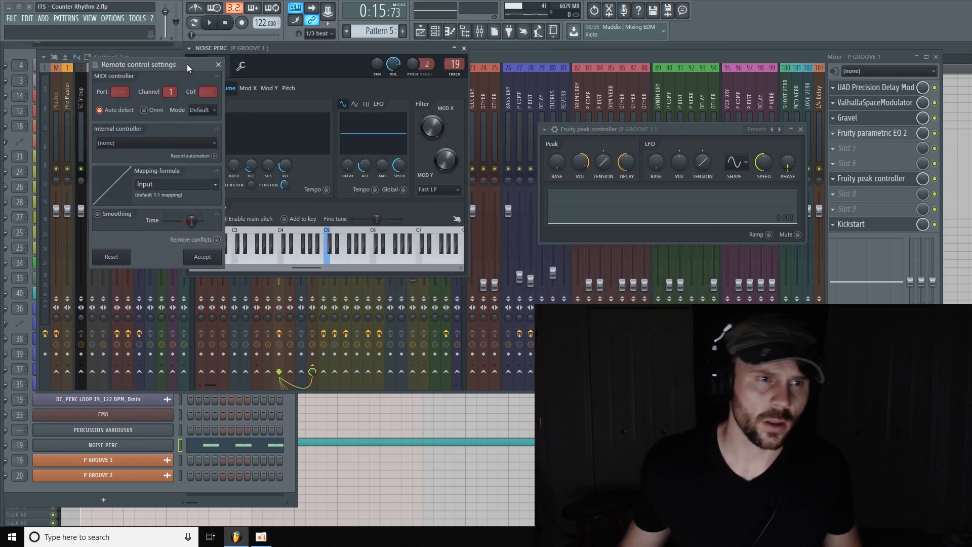
click(203, 144)
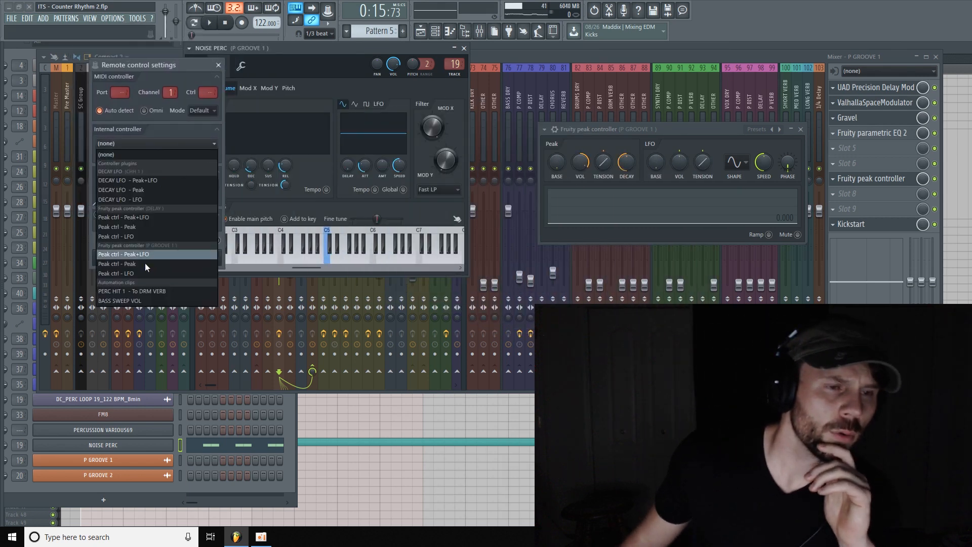
click(138, 273)
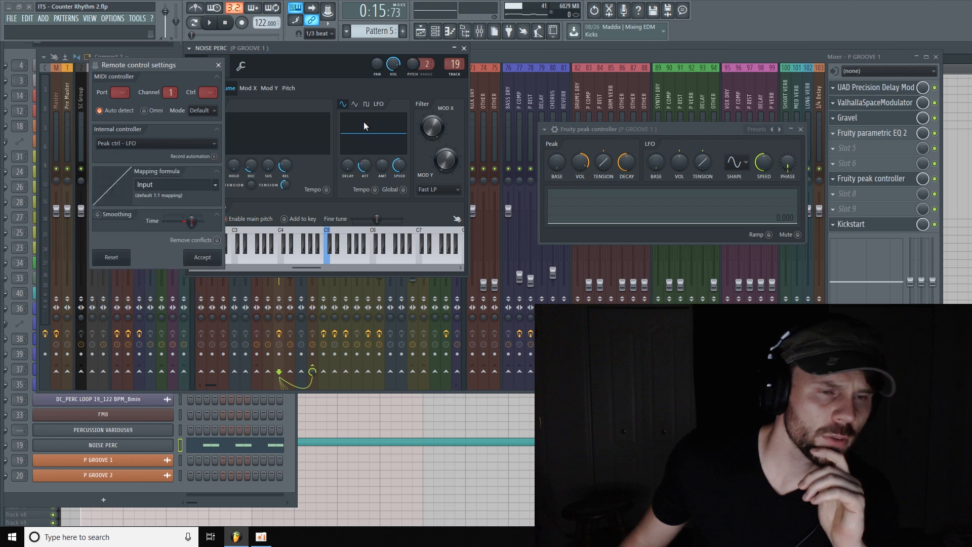
click(195, 258)
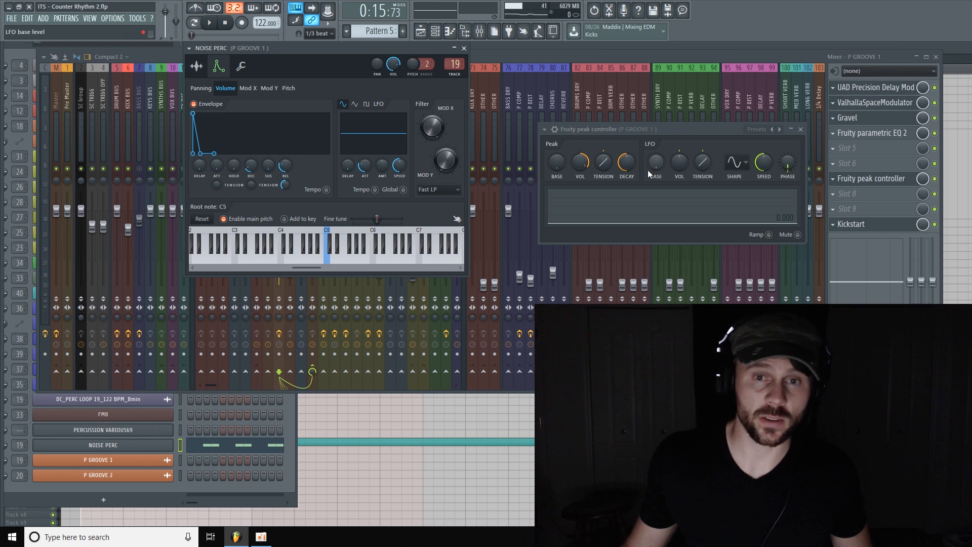
Raise the peak controller's LFO base level slightly, fine-tune it by ear during playback, then stop playback.
drag(655, 169, 654, 167)
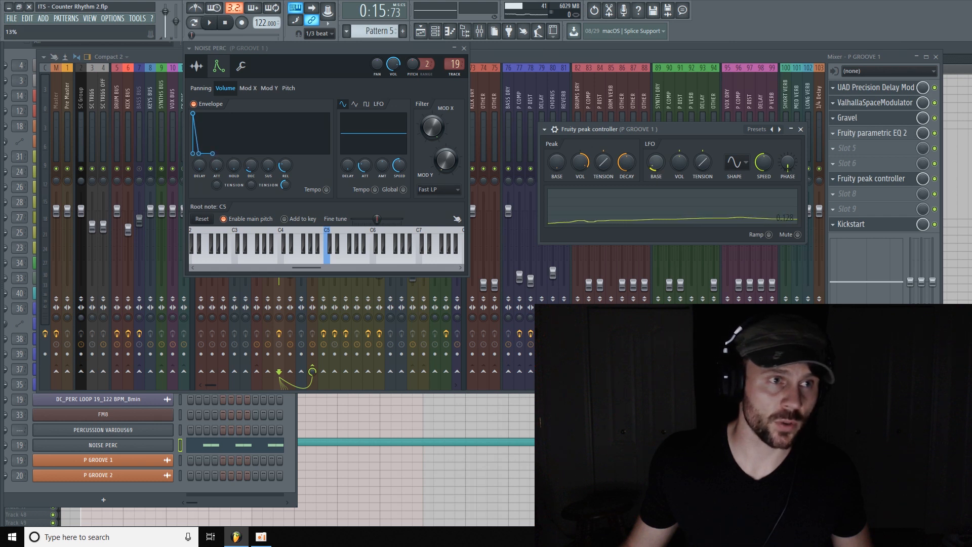
key(space)
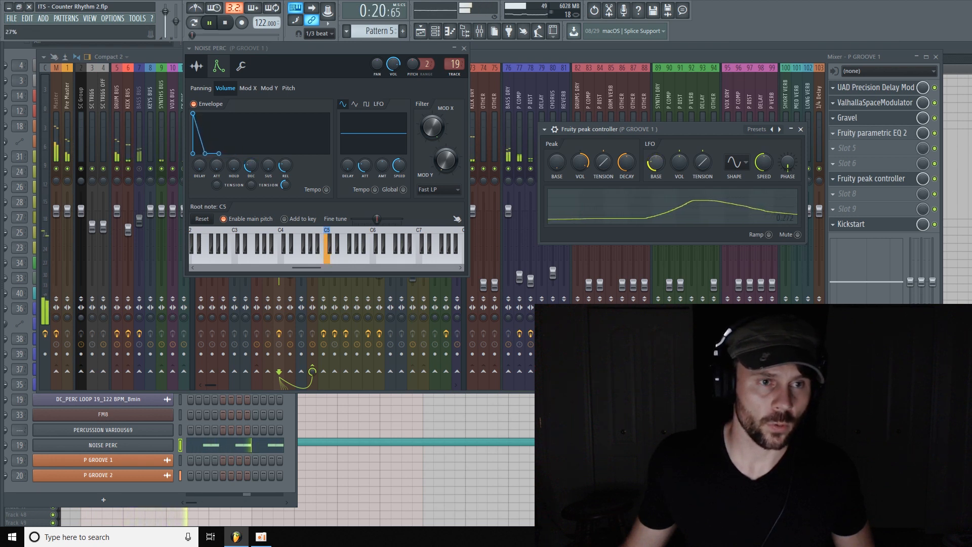
drag(656, 167, 657, 171)
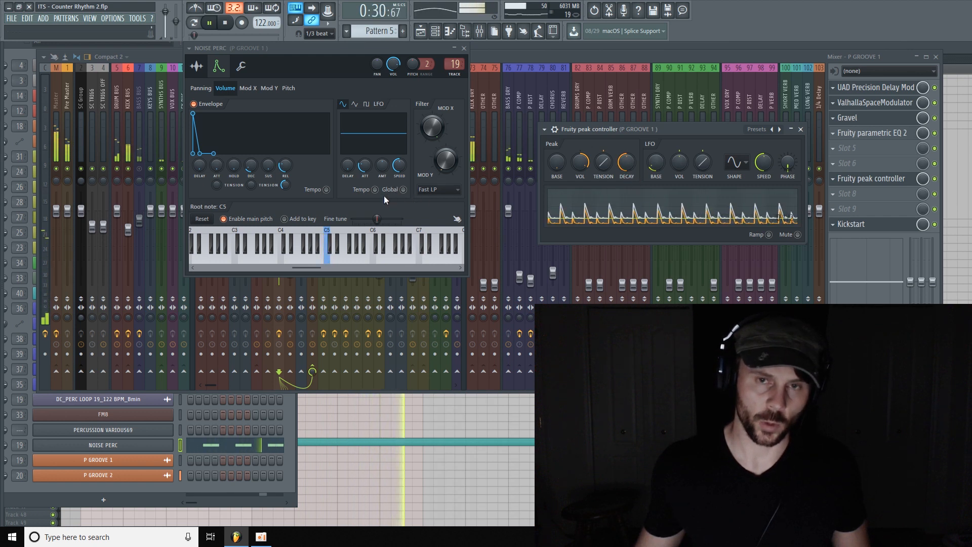
key(space)
Give the peak controller's LFO a small volume amount, the random shape and a speed of 1:00.
drag(718, 132, 685, 119)
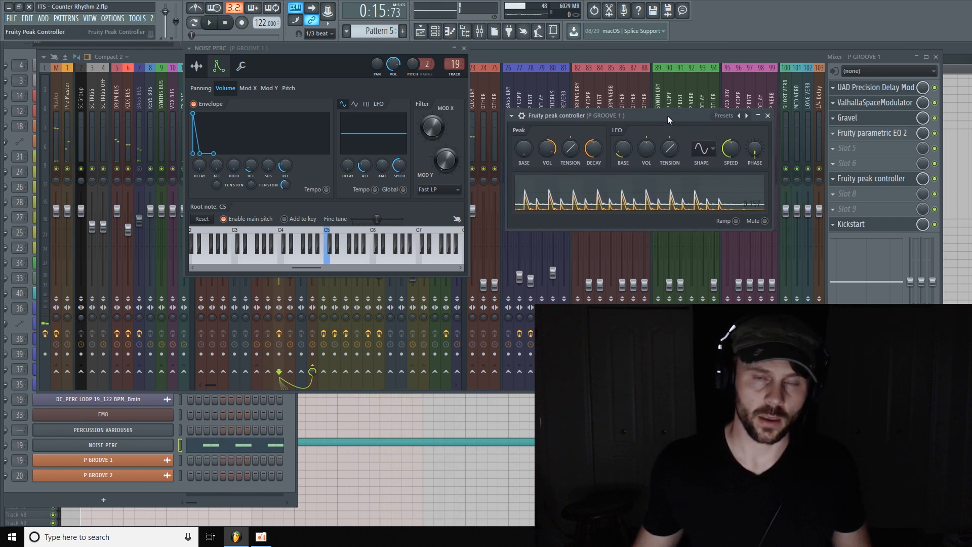
drag(646, 149, 647, 145)
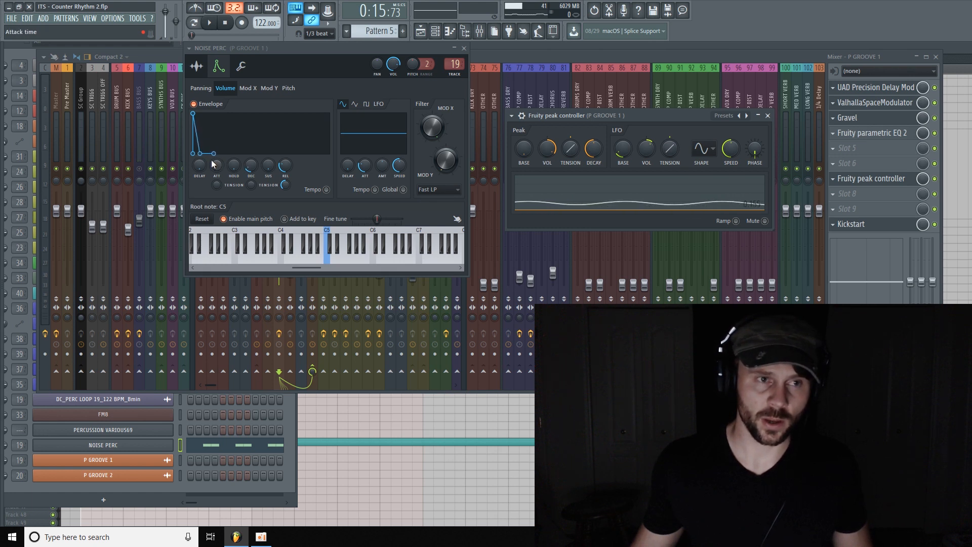
click(711, 152)
click(706, 202)
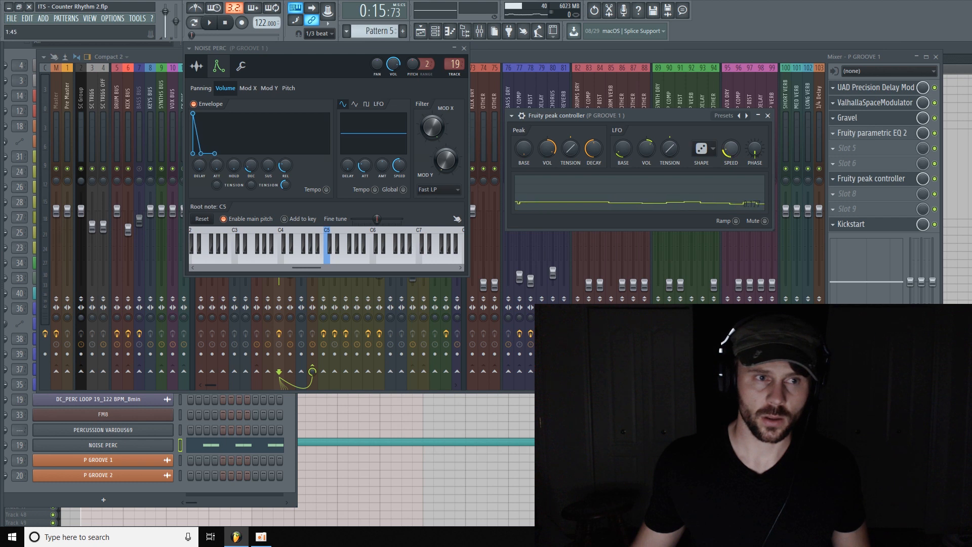
scroll(728, 153, up, 3)
scroll(733, 160, up, 1)
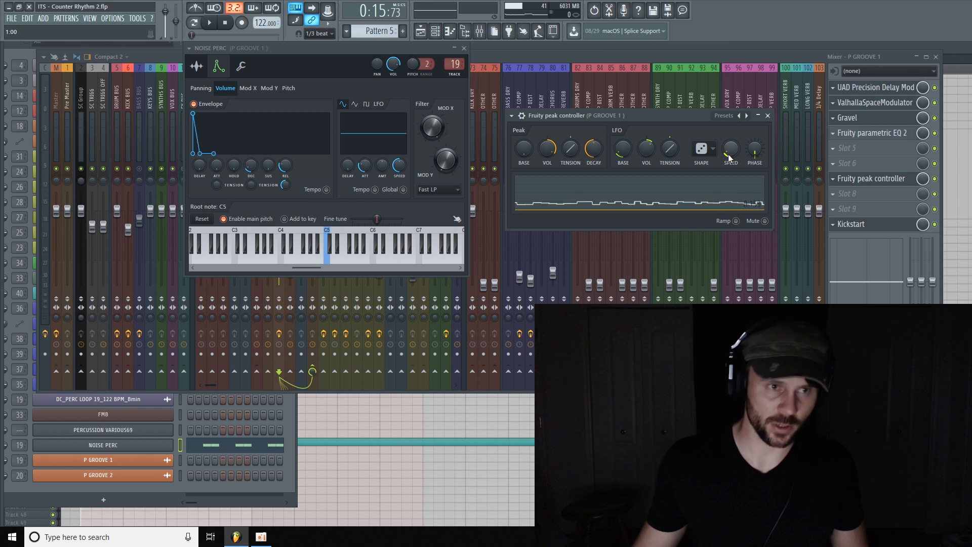
Adjust the peak controller's LFO volume by ear during playback, then close the NOISE PERC and peak controller windows.
key(space)
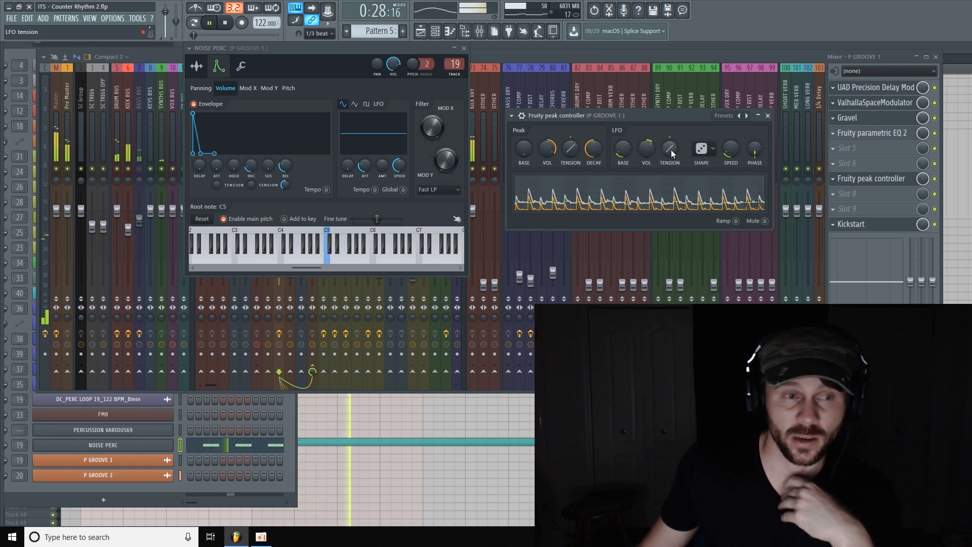
drag(647, 148, 647, 108)
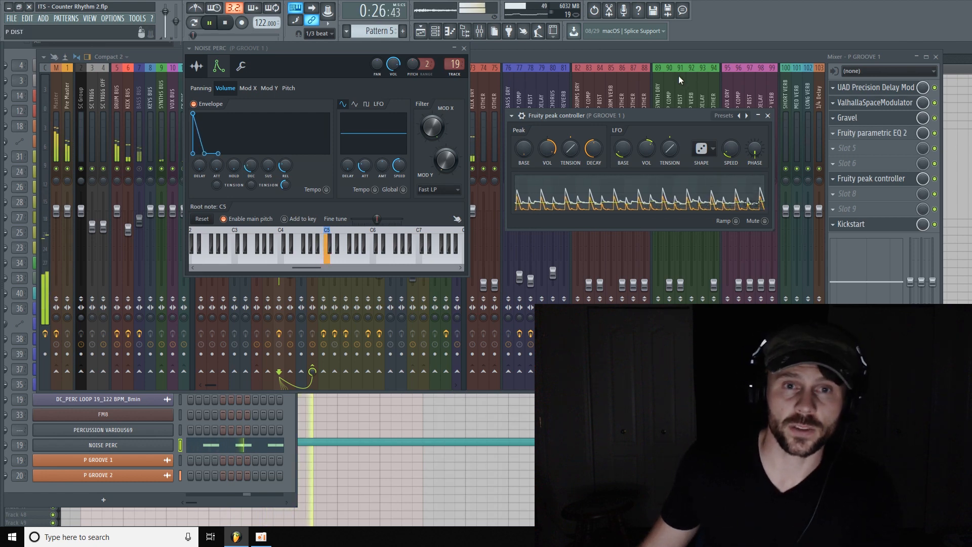
click(466, 48)
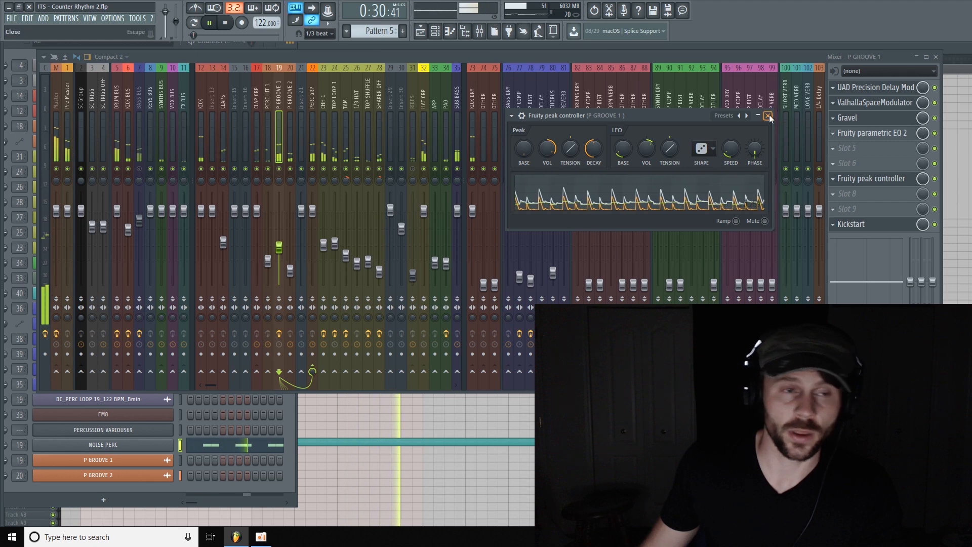
click(768, 115)
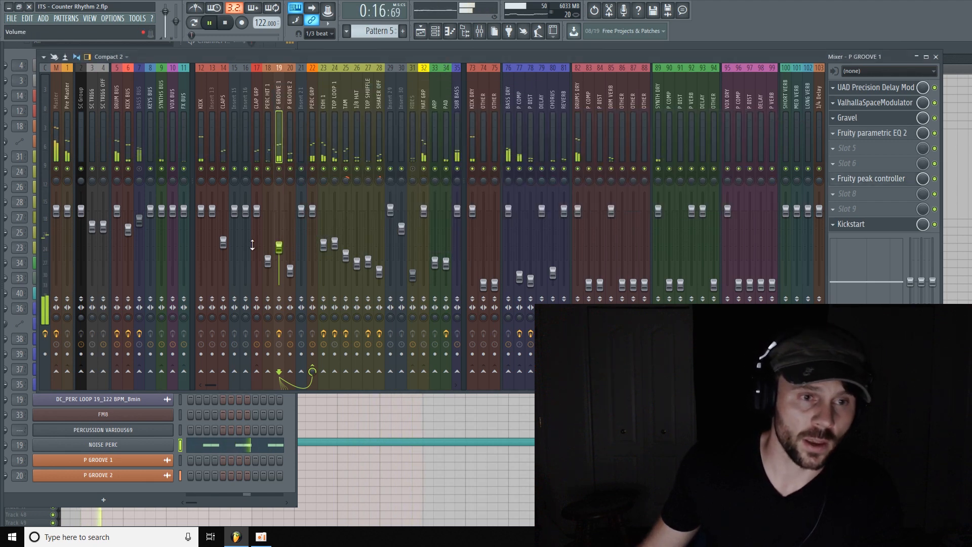
Lower the P GROOVE 1 fader to about -19.9 dB during playback and toggle the track's mute to compare.
drag(286, 250, 285, 255)
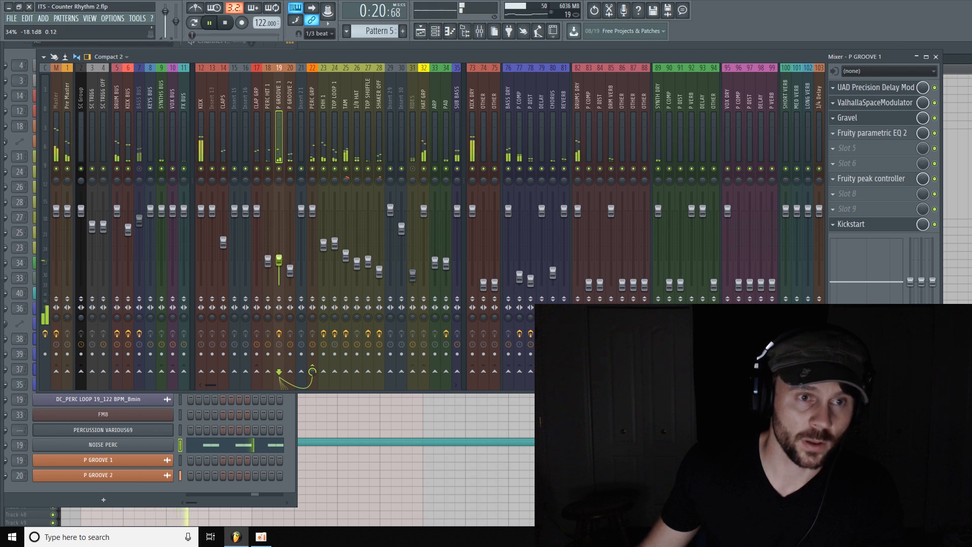
drag(282, 261, 282, 265)
click(279, 169)
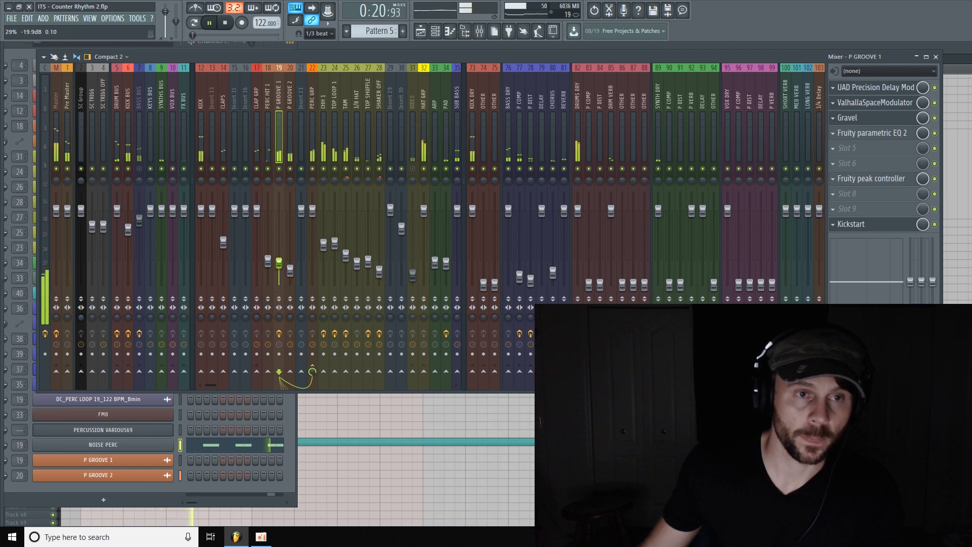
Unmute the RIDES mixer track, then stop and restart playback to listen to the arrangement.
click(413, 169)
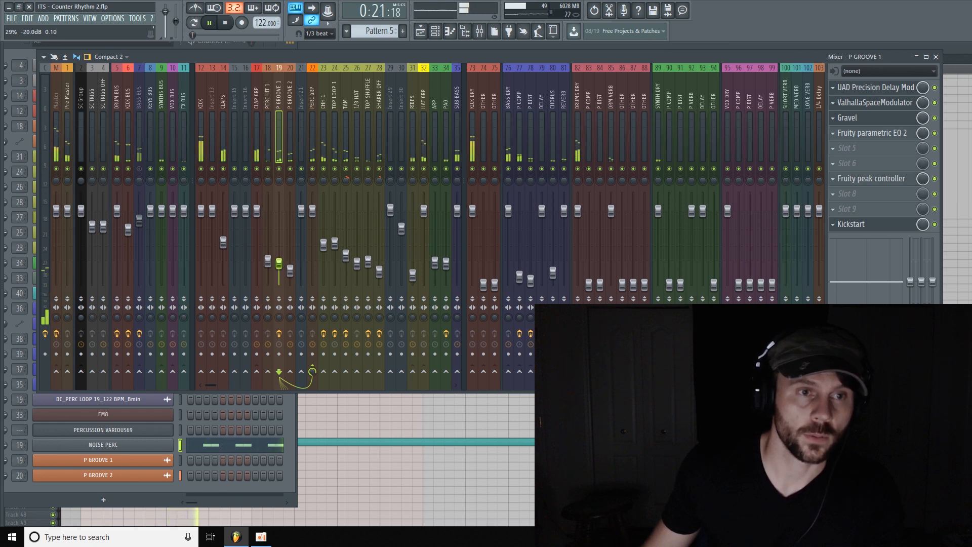
key(space)
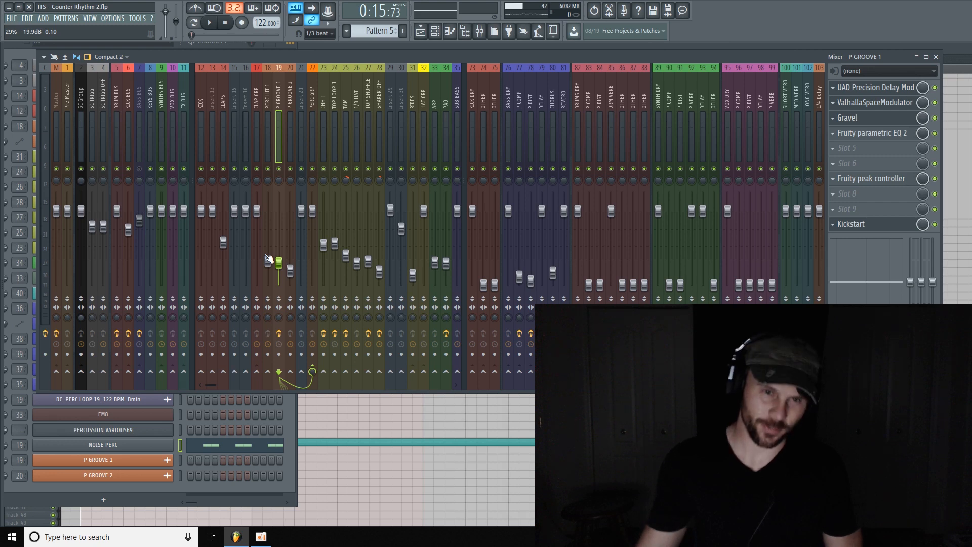
key(space)
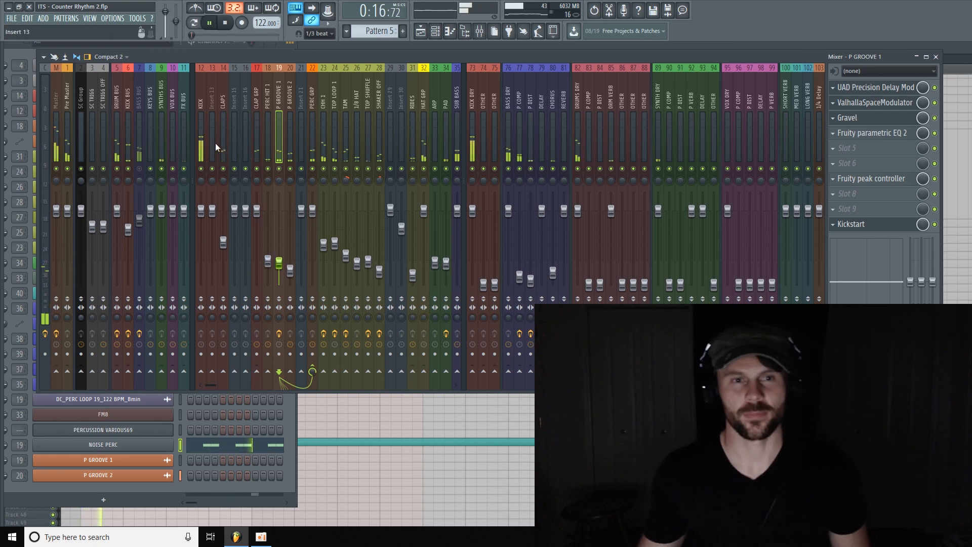